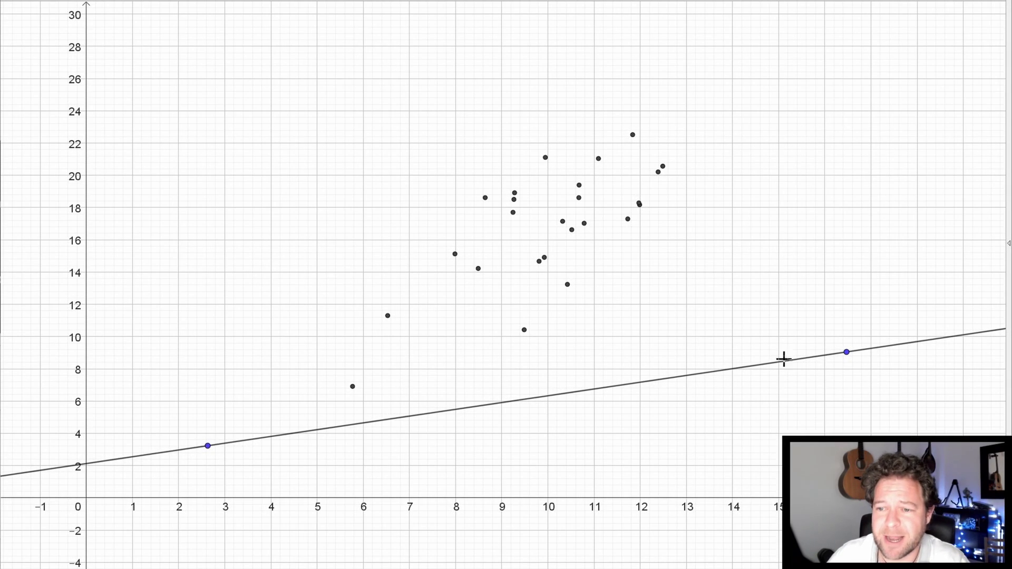
Tilt the black line through the data cloud by dragging its two points, then undo.
{"action": "left_click_drag", "start_coordinate": [847, 353], "coordinate": [745, 113]}
{"action": "left_click_drag", "start_coordinate": [208, 446], "coordinate": [271, 369]}
{"action": "left_click_drag", "start_coordinate": [745, 112], "coordinate": [817, 168]}
{"action": "left_click_drag", "start_coordinate": [271, 369], "coordinate": [317, 416]}
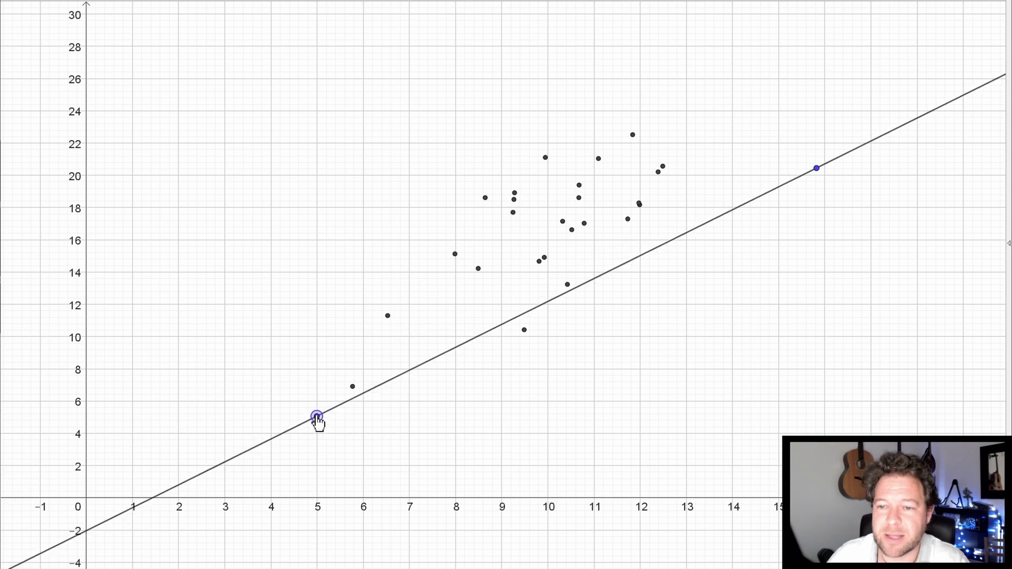
{"action": "left_click_drag", "start_coordinate": [816, 168], "coordinate": [686, 79]}
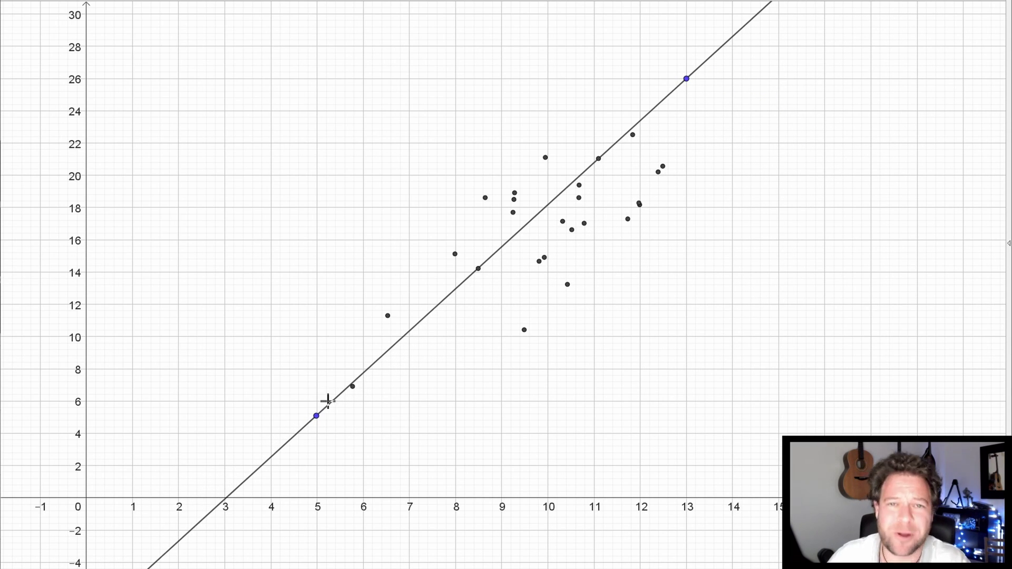
{"action": "left_click_drag", "start_coordinate": [316, 416], "coordinate": [284, 400]}
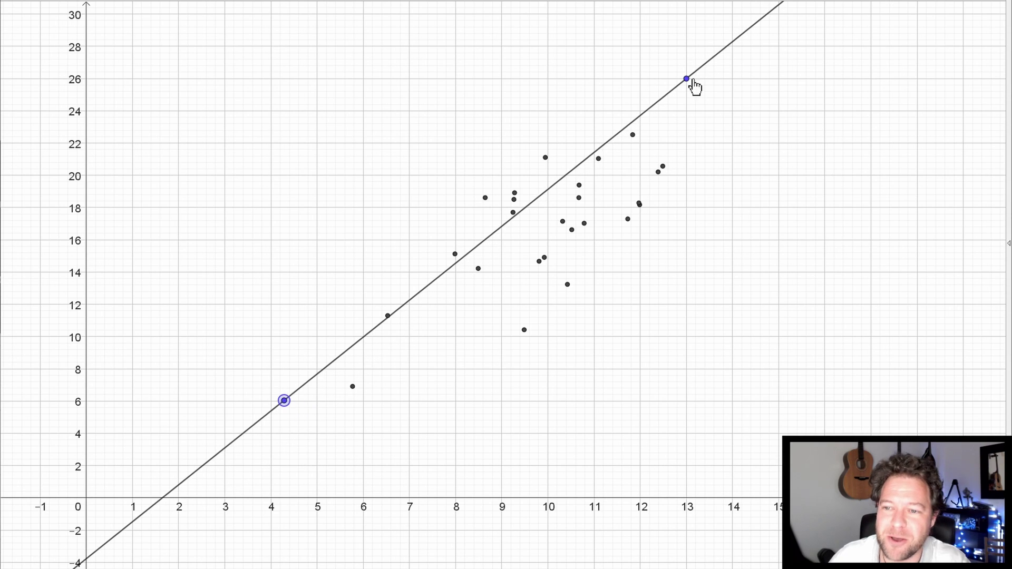
{"action": "left_click_drag", "start_coordinate": [686, 79], "coordinate": [779, 111]}
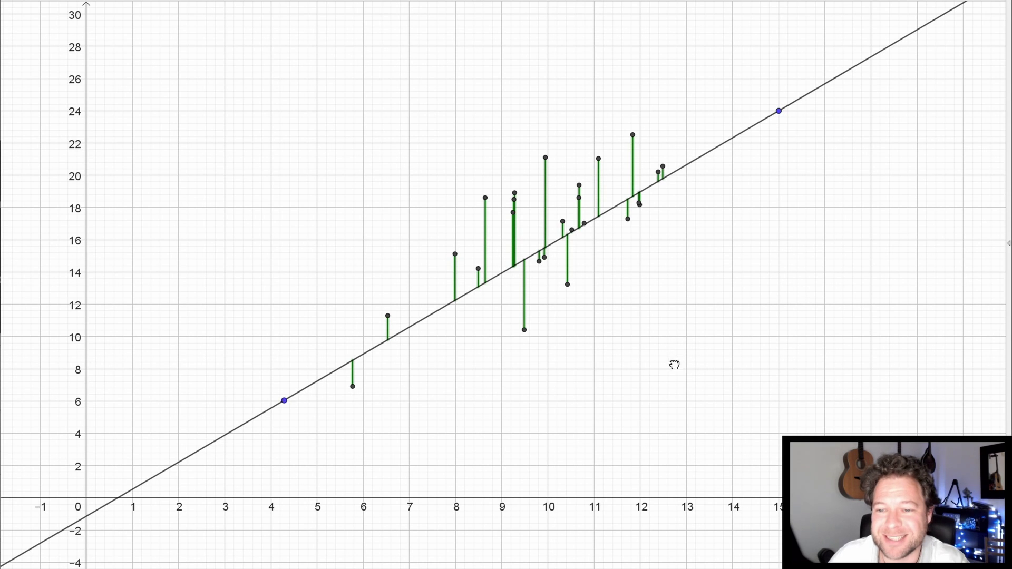
{"action": "left_click_drag", "start_coordinate": [778, 112], "coordinate": [709, 116]}
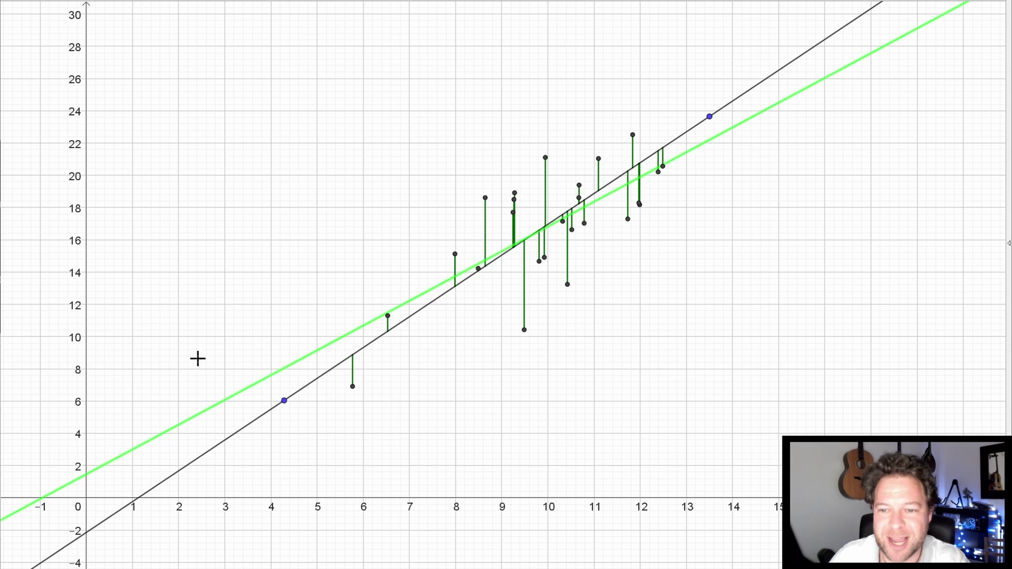
{"action": "key", "text": "ctrl+z"}
{"action": "key", "text": "ctrl+z"}
{"action": "key", "text": "ctrl+z"}
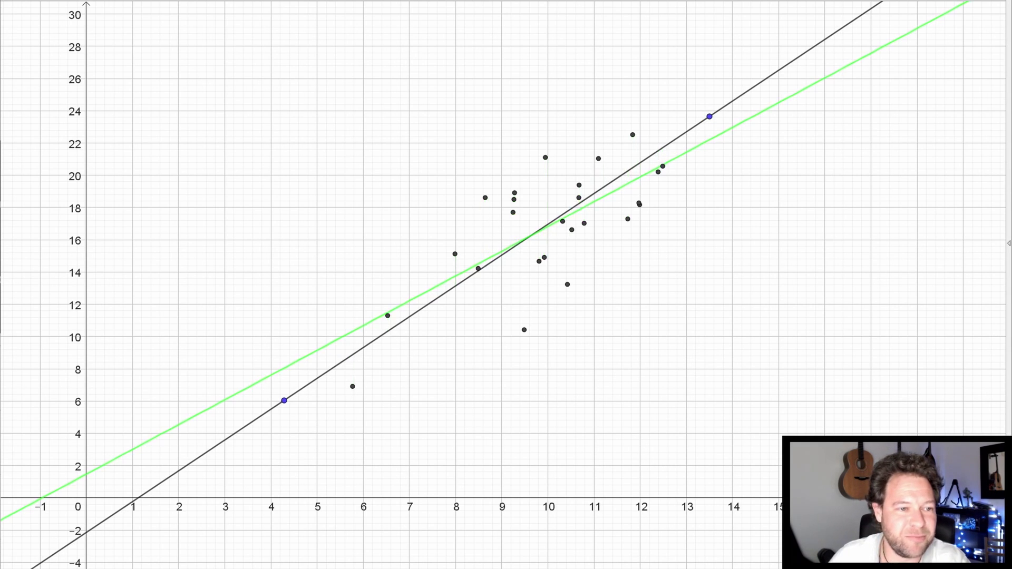
Undo the last remaining point so the coordinate grid is empty.
{"action": "key", "text": "ctrl+z"}
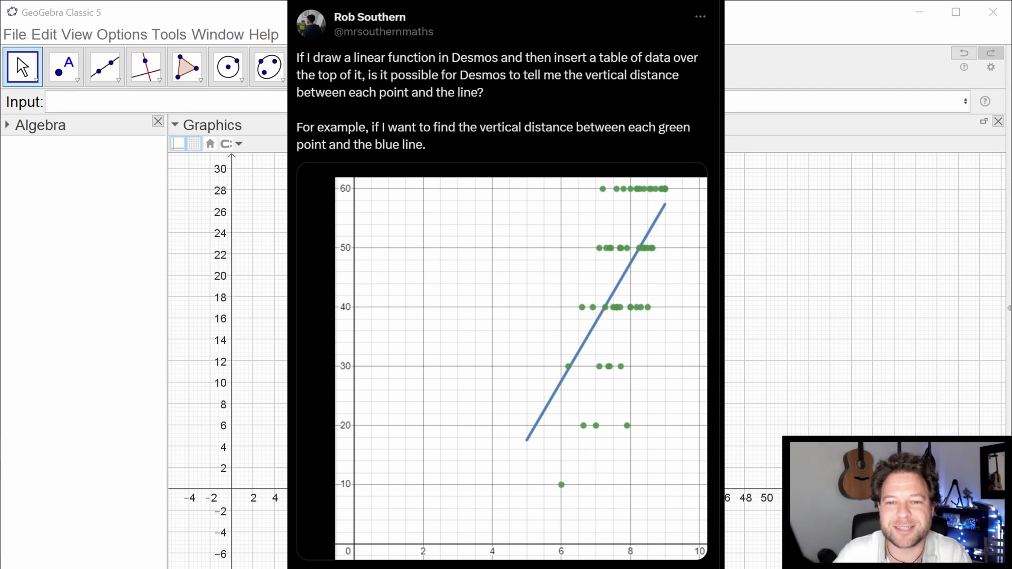
Show the Spreadsheet view and paste the x and y data into columns A and B from A1.
{"action": "left_click", "coordinate": [83, 37]}
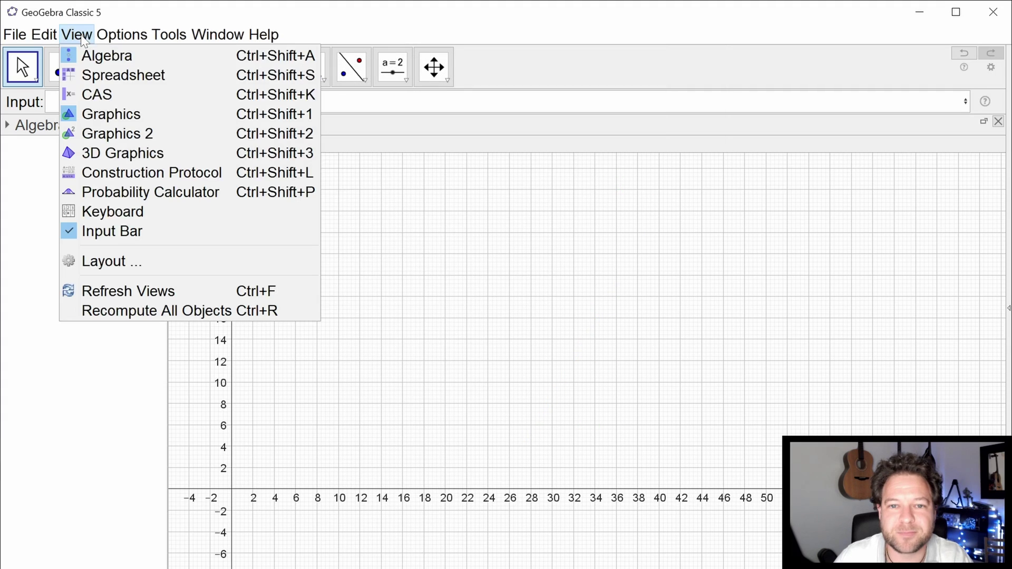
{"action": "left_click", "coordinate": [118, 80]}
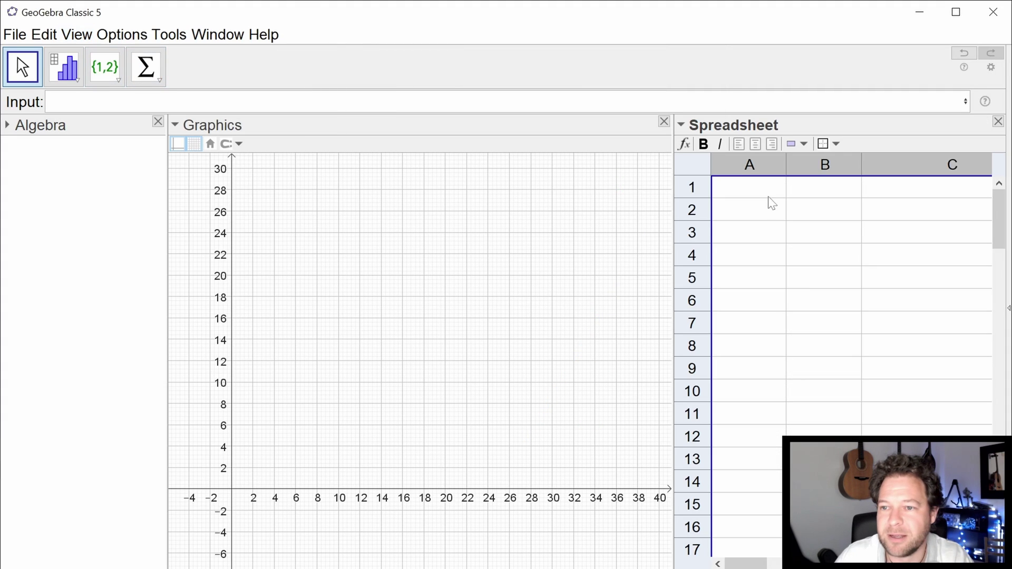
{"action": "left_click", "coordinate": [763, 194]}
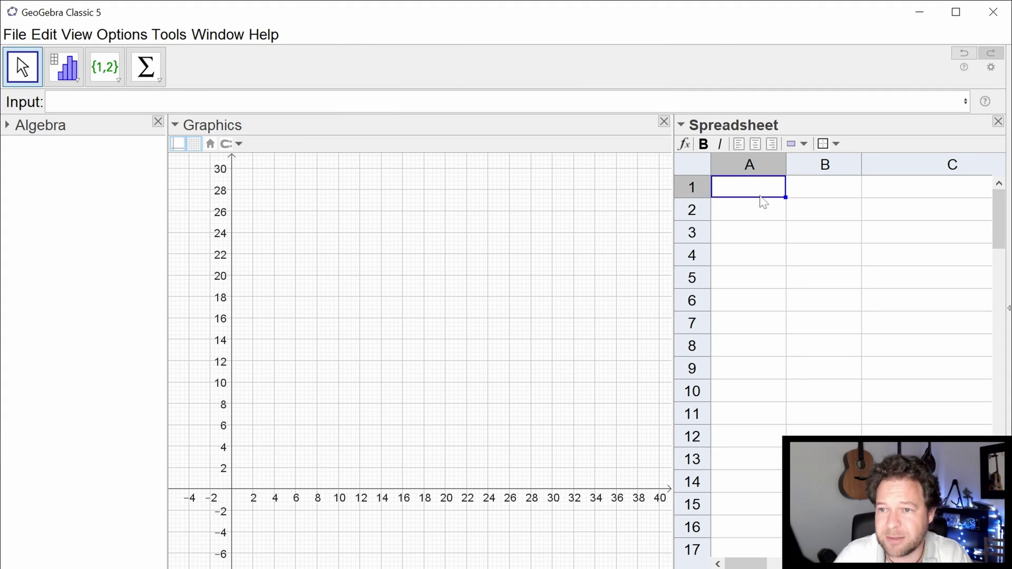
{"action": "key", "text": "ctrl+v"}
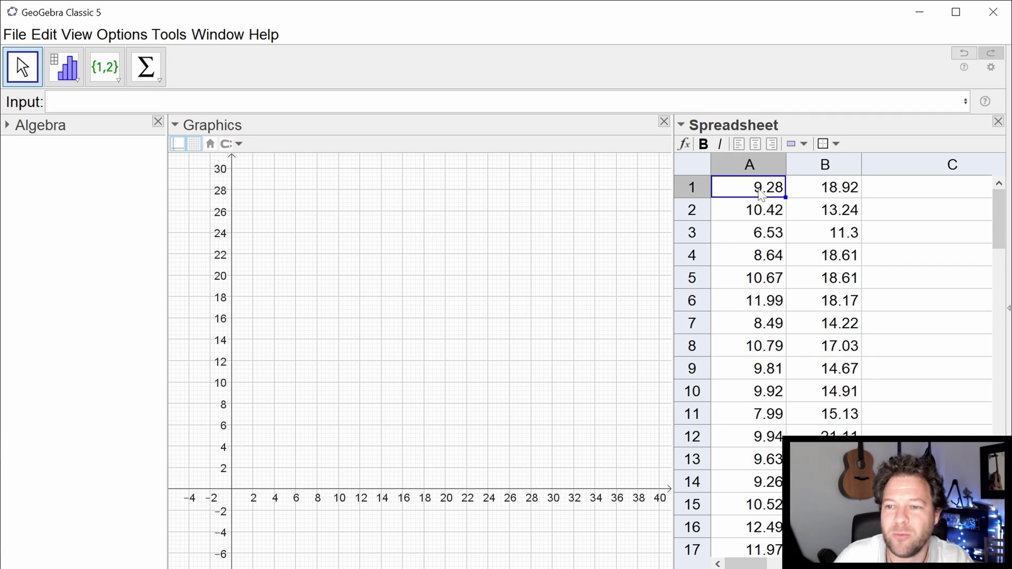
Turn cells A1:B25 into a list of points.
{"action": "left_click_drag", "start_coordinate": [763, 196], "coordinate": [822, 433]}
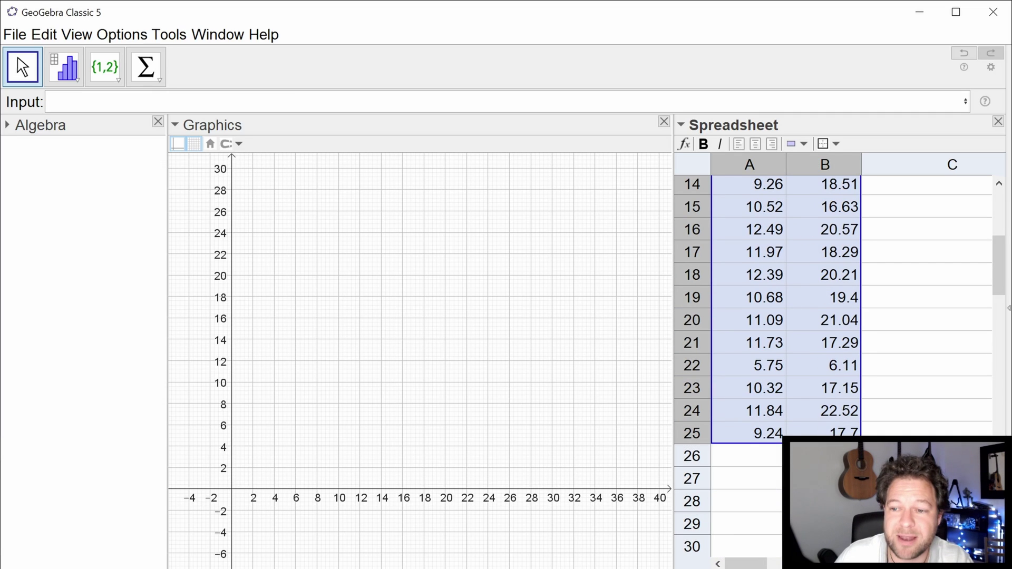
{"action": "right_click", "coordinate": [741, 199]}
{"action": "mouse_move", "coordinate": [811, 332]}
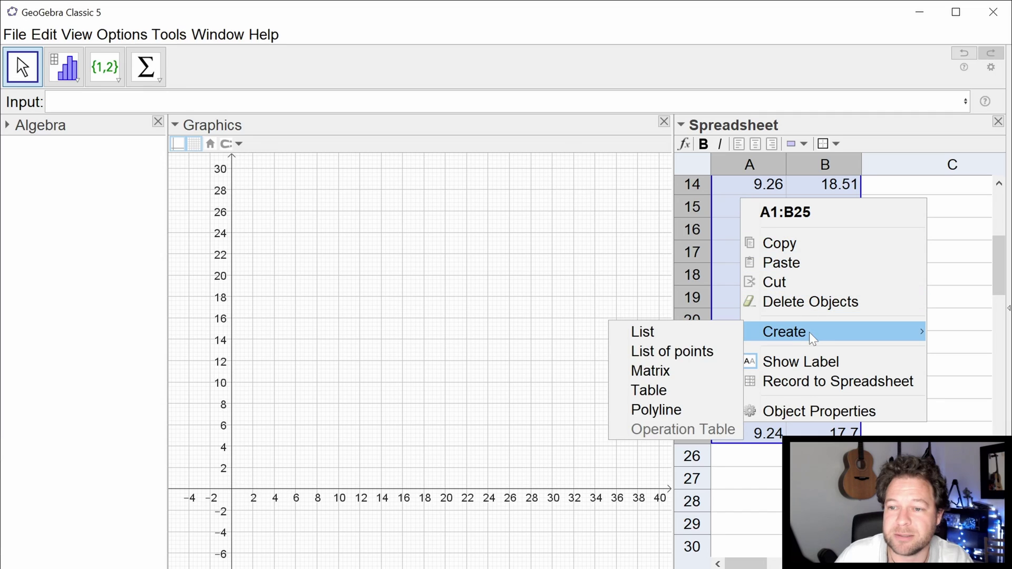
{"action": "left_click", "coordinate": [701, 351]}
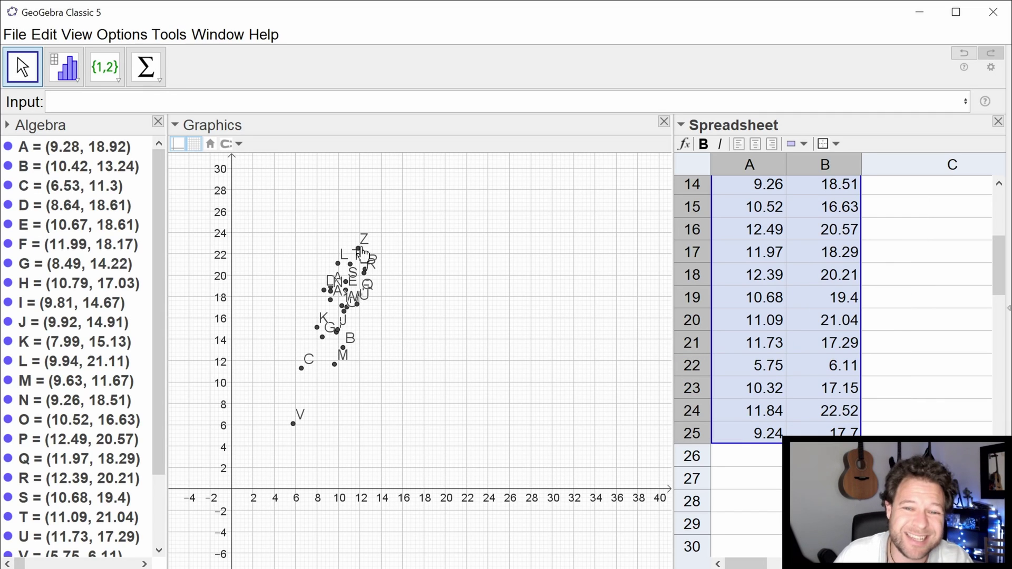
Hide the labels of all the plotted points.
{"action": "left_click_drag", "start_coordinate": [370, 218], "coordinate": [277, 448]}
{"action": "right_click", "coordinate": [293, 426]}
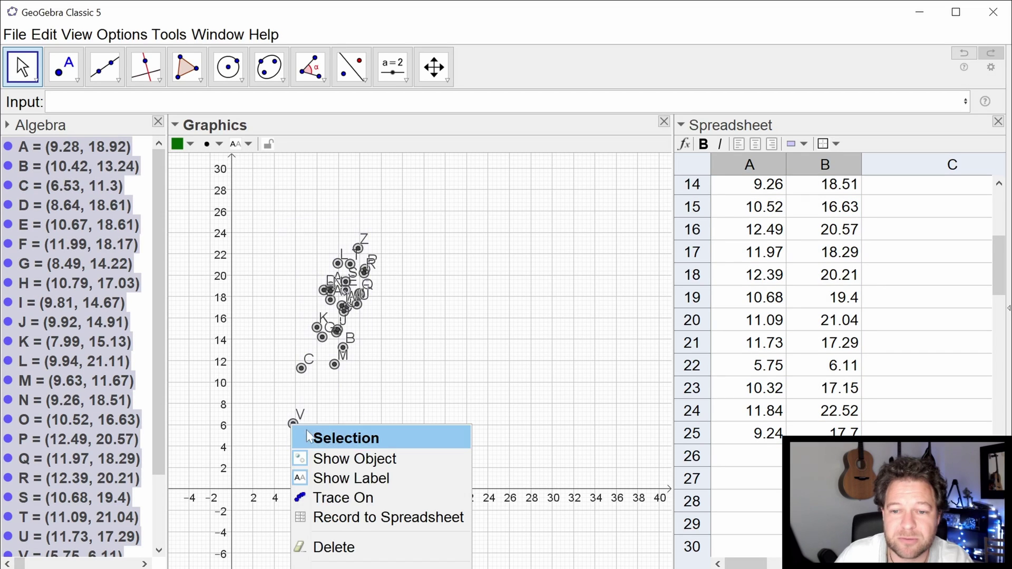
{"action": "left_click", "coordinate": [349, 477]}
{"action": "left_click", "coordinate": [362, 446]}
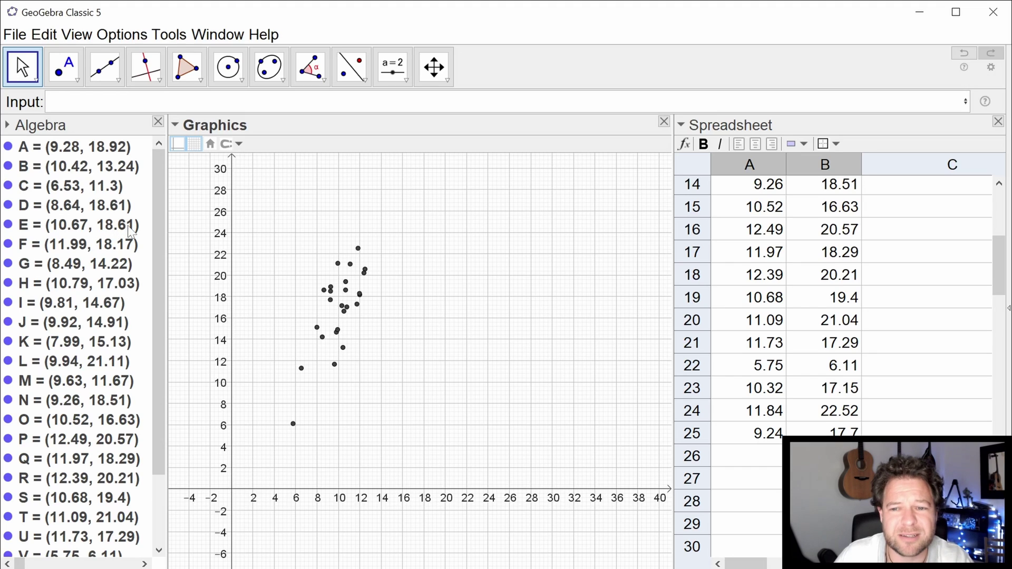
Nudge point M slightly, then reselect the list and all the plotted points.
{"action": "mouse_move", "coordinate": [335, 365]}
{"action": "left_mouse_down"}
{"action": "mouse_move", "coordinate": [344, 366]}
{"action": "mouse_move", "coordinate": [327, 362]}
{"action": "left_mouse_up"}
{"action": "scroll", "coordinate": [117, 322], "scroll_direction": "down", "scroll_amount": 3}
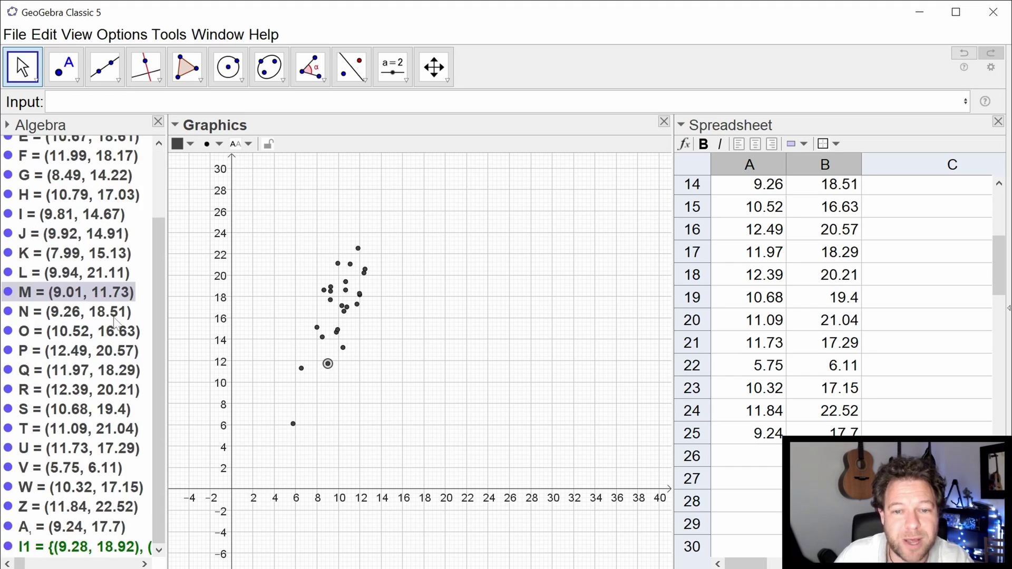
{"action": "left_click", "coordinate": [73, 548]}
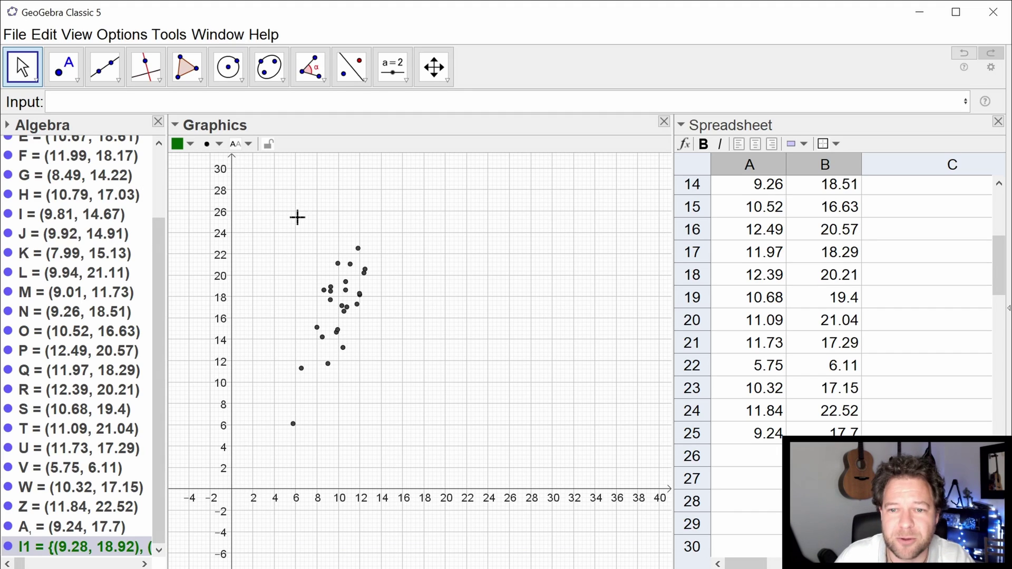
{"action": "left_click_drag", "start_coordinate": [361, 211], "coordinate": [261, 461]}
{"action": "left_click_drag", "start_coordinate": [405, 206], "coordinate": [253, 462]}
Delete the old points and enter the point formula =(A1,B1) in cell C1.
{"action": "key", "text": "Delete"}
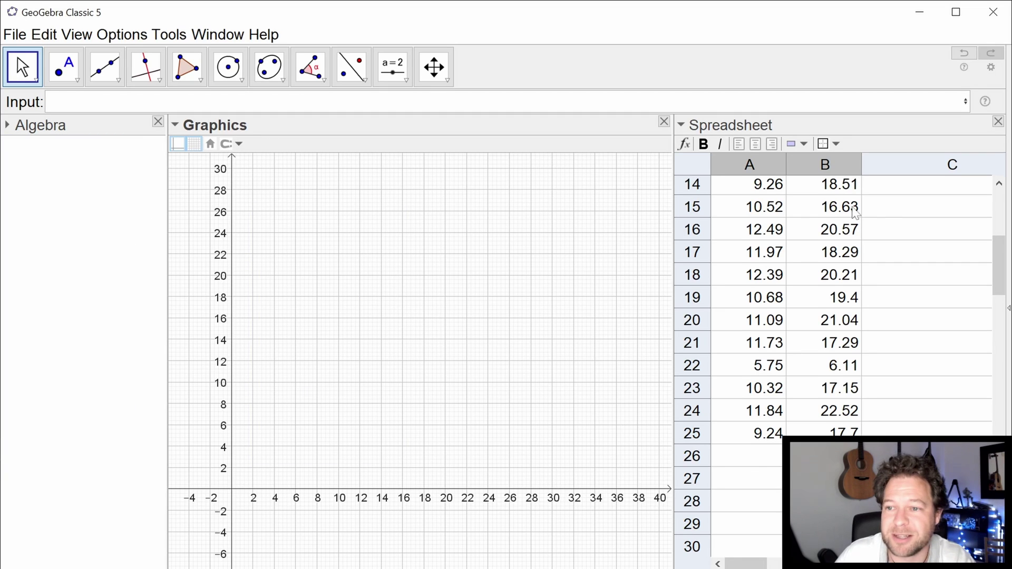
{"action": "scroll", "coordinate": [870, 211], "scroll_direction": "up", "scroll_amount": 5}
{"action": "left_click", "coordinate": [884, 187]}
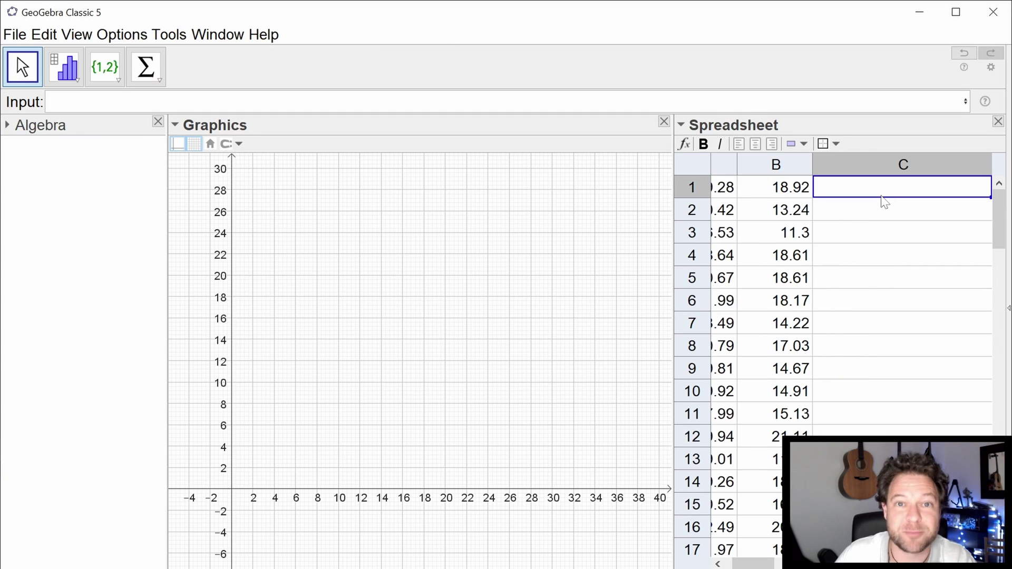
{"action": "type", "text": "=("}
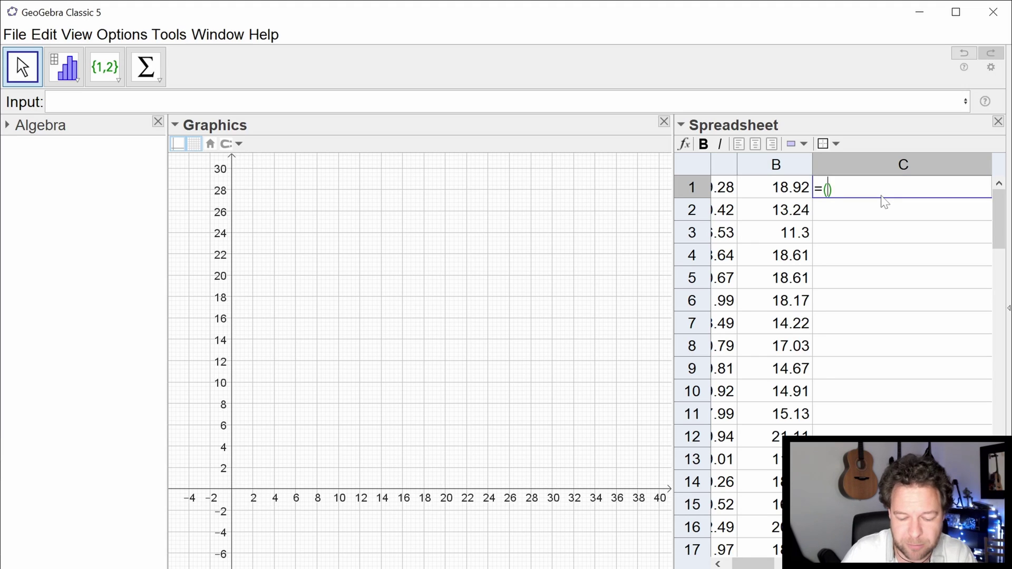
{"action": "type", "text": "A1,B"}
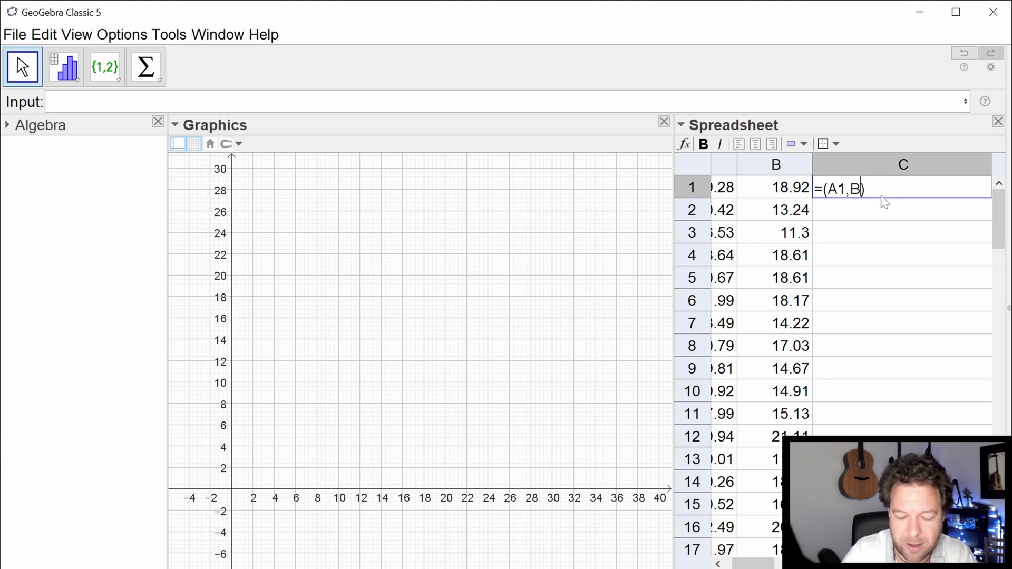
{"action": "type", "text": "1"}
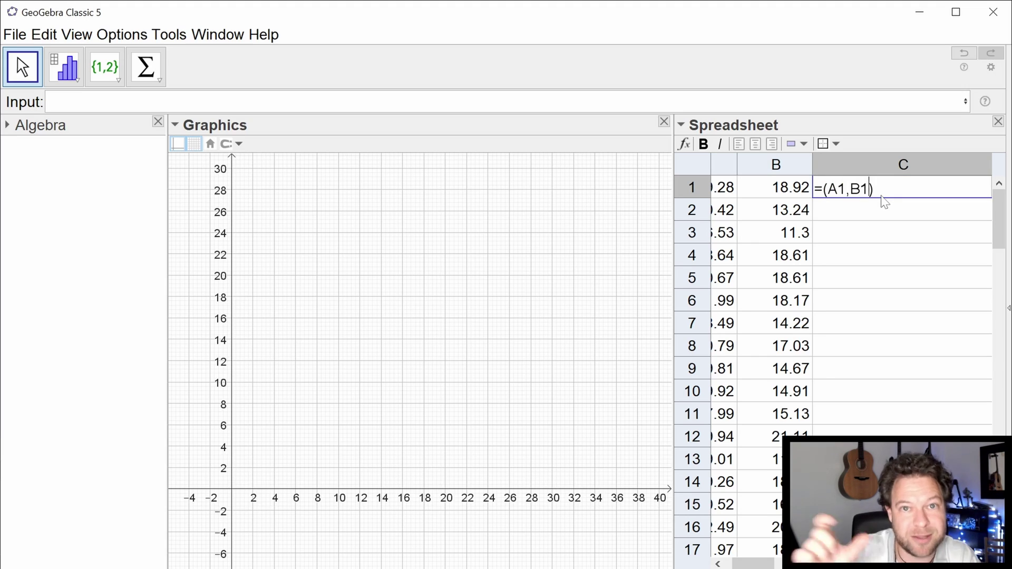
{"action": "key", "text": "Return"}
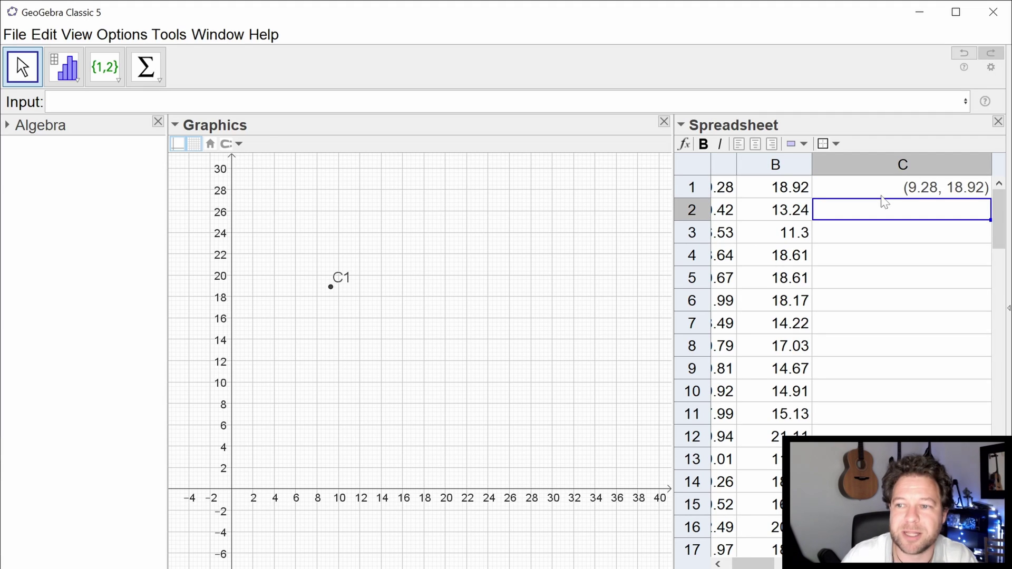
Fill the C1 point formula down to row 25, and nudge point C13.
{"action": "left_click", "coordinate": [892, 191]}
{"action": "double_click", "coordinate": [991, 197]}
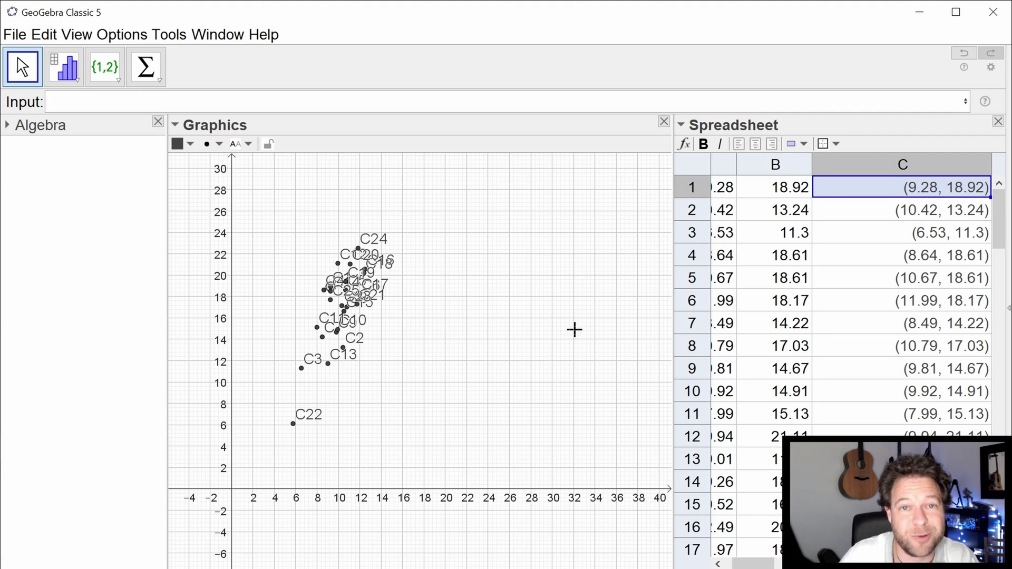
{"action": "left_click", "coordinate": [328, 363]}
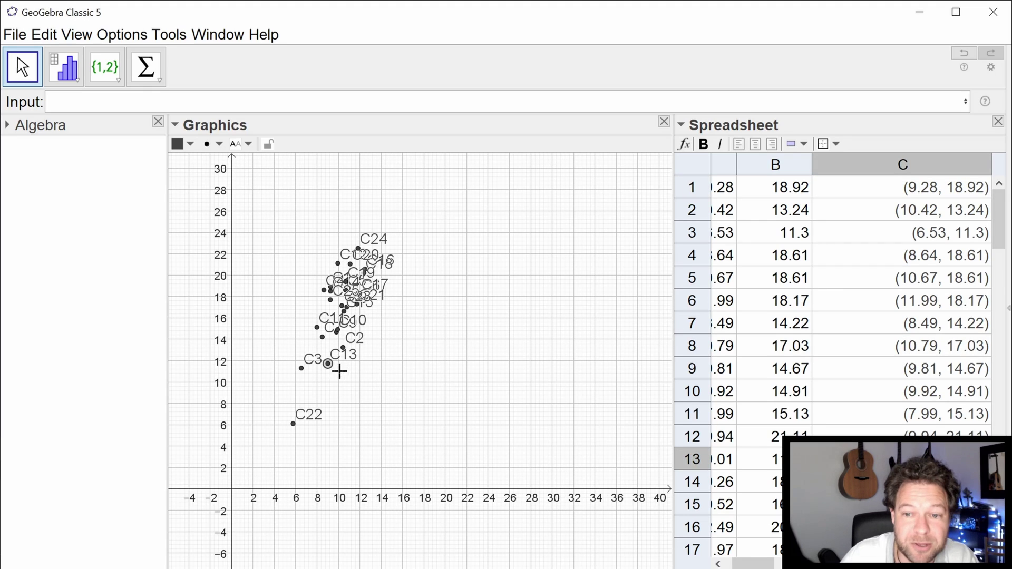
{"action": "left_click_drag", "start_coordinate": [337, 368], "coordinate": [339, 371]}
Hide the labels of the points in C1:C25.
{"action": "left_click_drag", "start_coordinate": [898, 187], "coordinate": [896, 548]}
{"action": "right_click", "coordinate": [855, 190]}
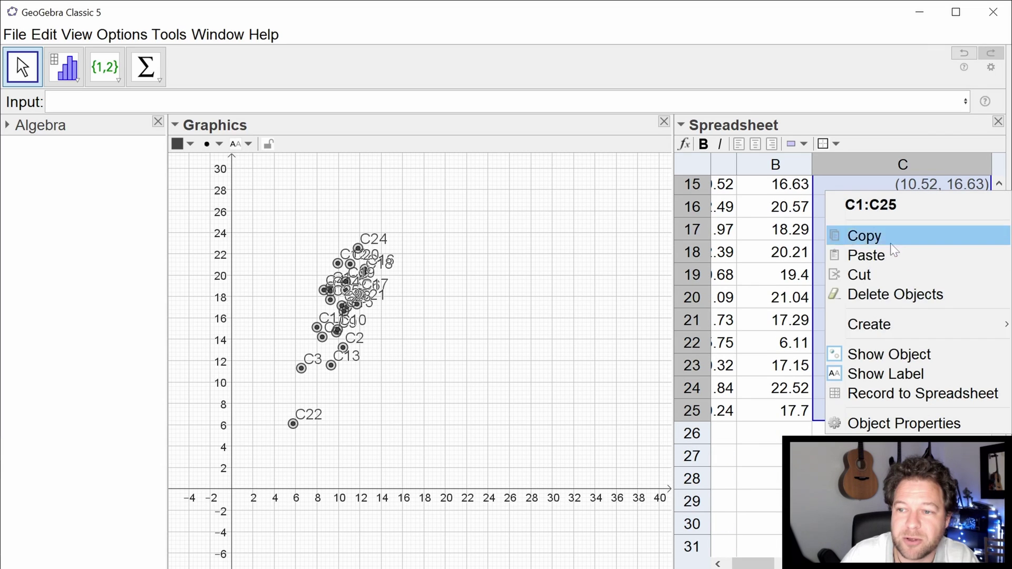
{"action": "left_click", "coordinate": [898, 375]}
{"action": "left_click", "coordinate": [426, 346]}
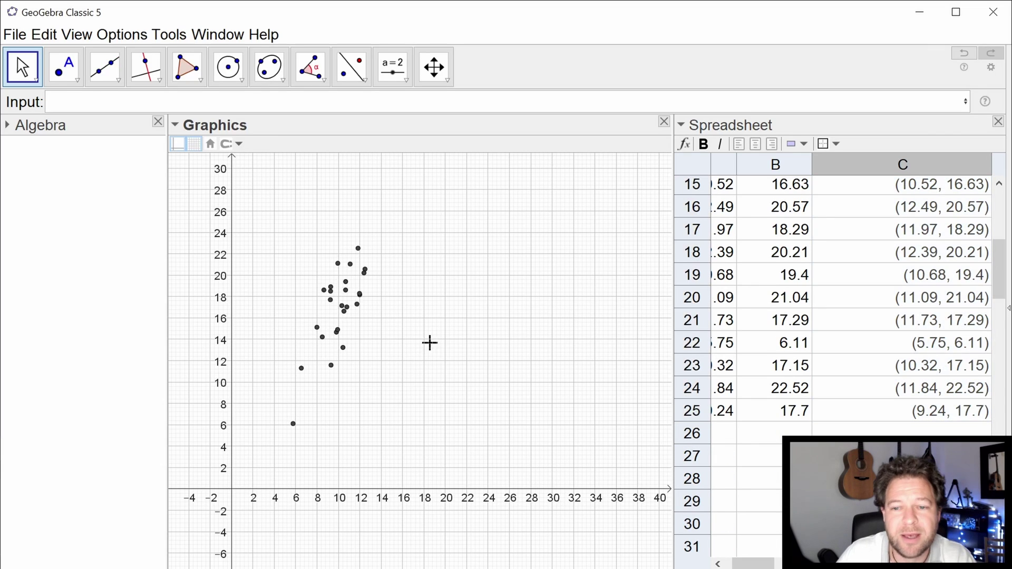
Hide the Spreadsheet view and bring it back.
{"action": "left_click", "coordinate": [998, 122]}
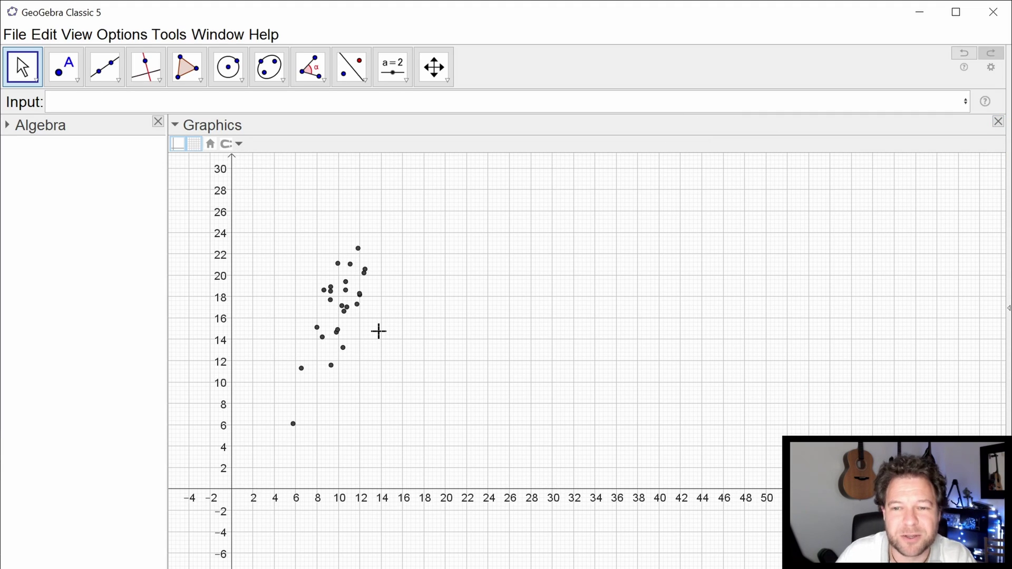
{"action": "left_click", "coordinate": [76, 34]}
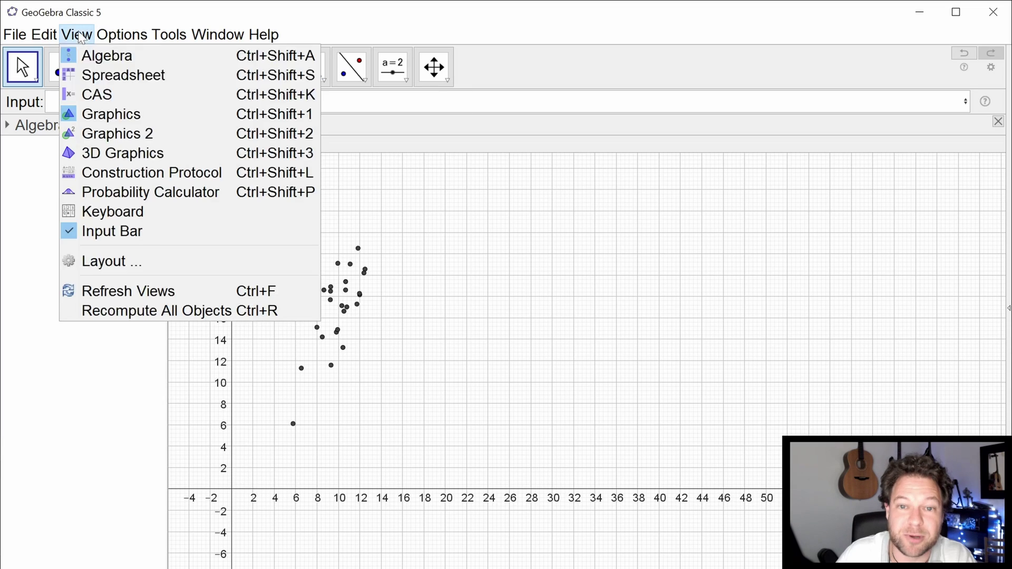
{"action": "left_click", "coordinate": [115, 75]}
Create a list named points from cells C1:C25 and close the spreadsheet.
{"action": "left_click_drag", "start_coordinate": [879, 411], "coordinate": [871, 15]}
{"action": "right_click", "coordinate": [898, 189]}
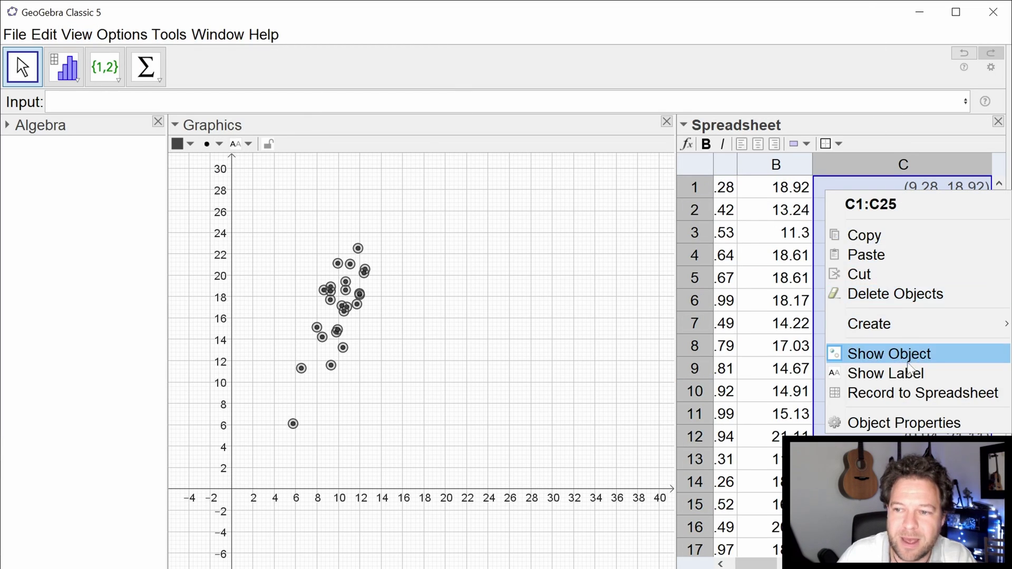
{"action": "mouse_move", "coordinate": [881, 325]}
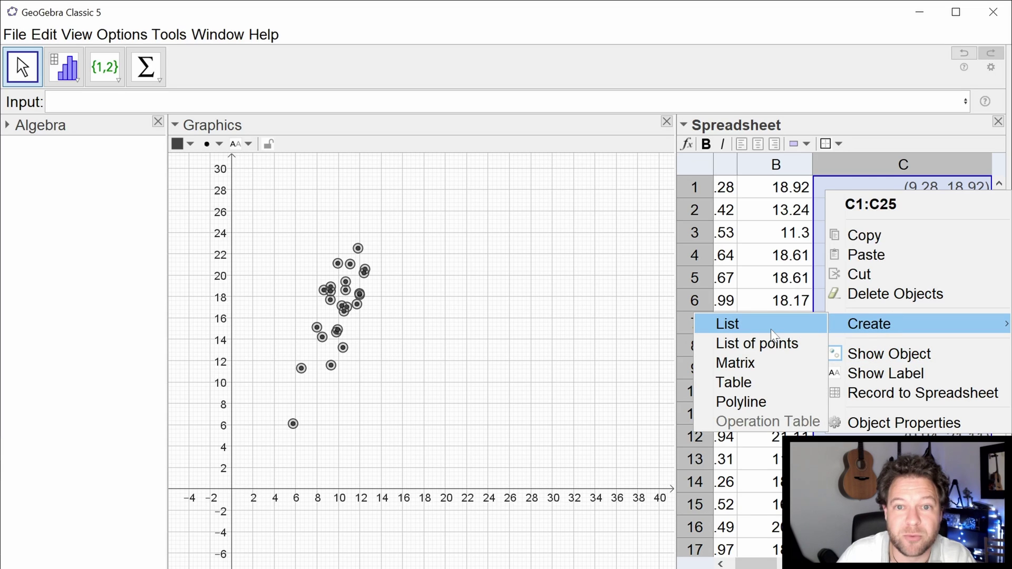
{"action": "left_click", "coordinate": [111, 75]}
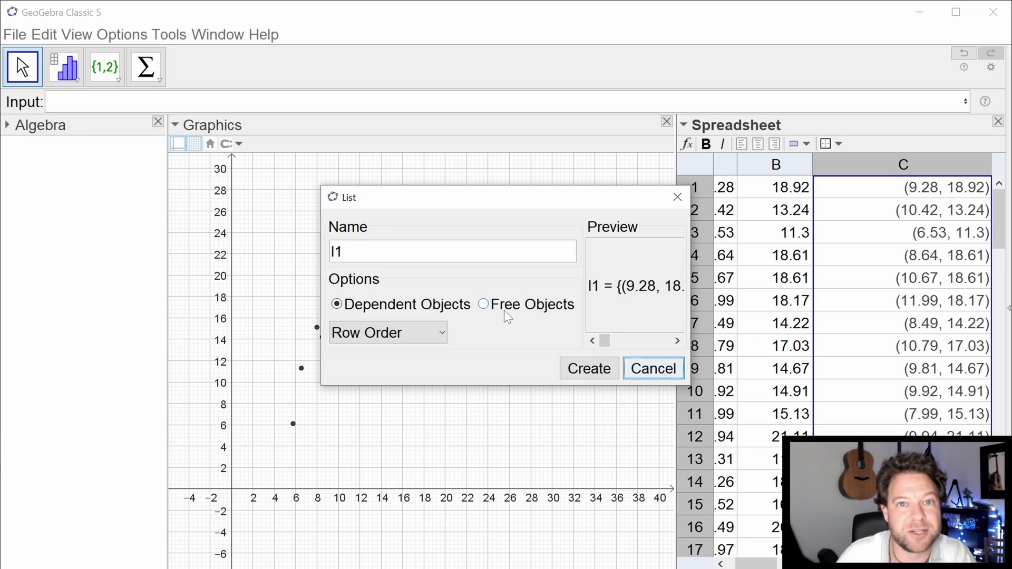
{"action": "double_click", "coordinate": [352, 256]}
{"action": "type", "text": "points"}
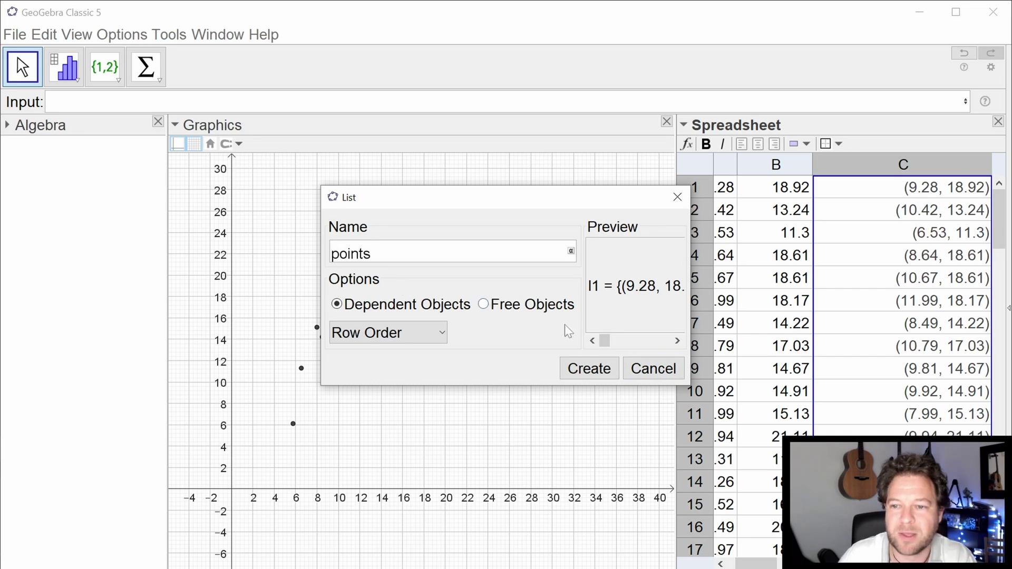
{"action": "left_click", "coordinate": [588, 369]}
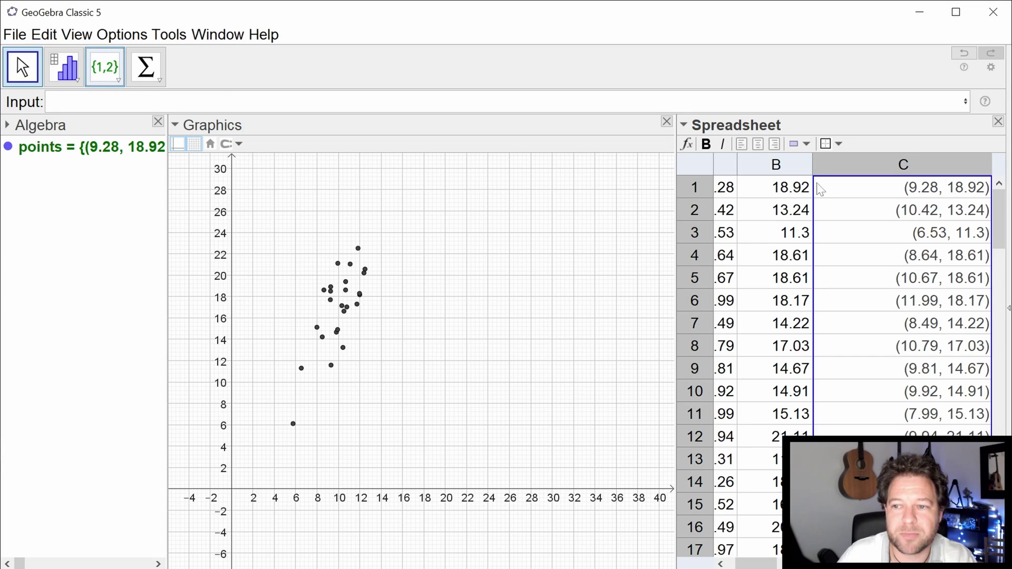
{"action": "left_click", "coordinate": [997, 121]}
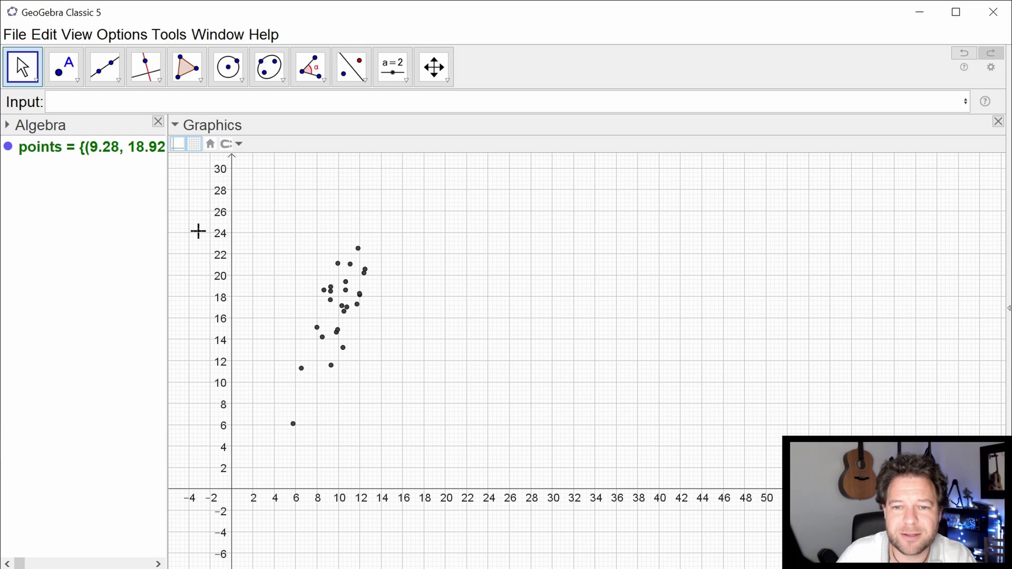
Zoom onto the point cluster so it spans roughly x = 5.7 to 12.5.
{"action": "left_click_drag", "start_coordinate": [202, 231], "coordinate": [401, 516]}
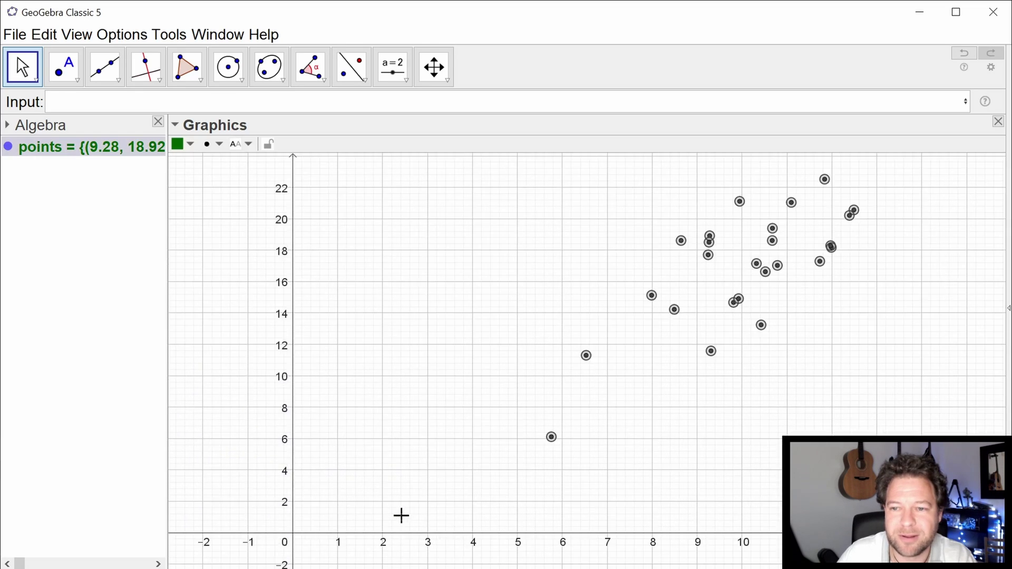
{"action": "left_click_drag", "start_coordinate": [723, 430], "coordinate": [667, 436]}
{"action": "scroll", "coordinate": [666, 437], "scroll_direction": "down", "scroll_amount": 2}
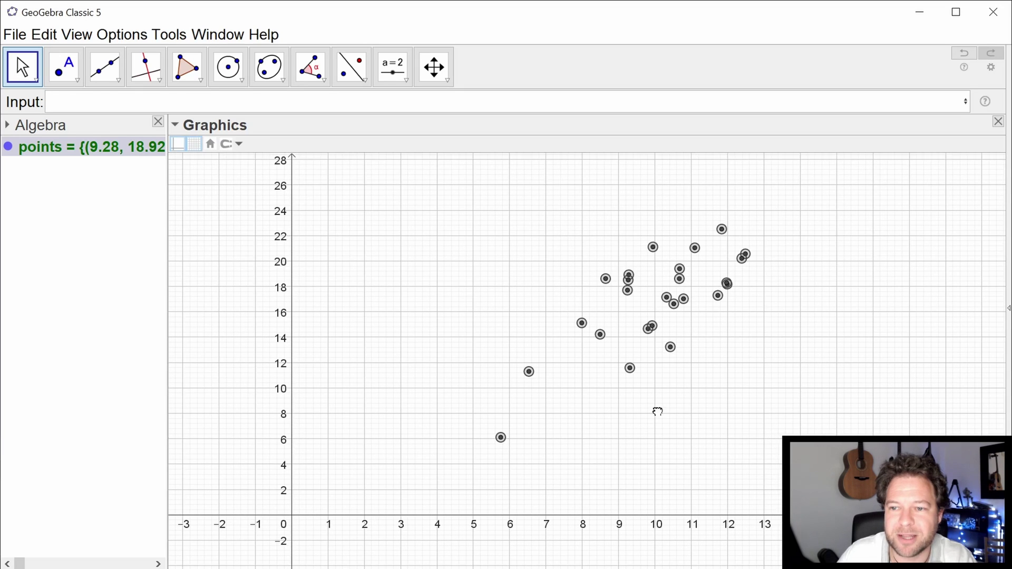
{"action": "left_click", "coordinate": [656, 408]}
{"action": "scroll", "coordinate": [712, 403], "scroll_direction": "up", "scroll_amount": 1}
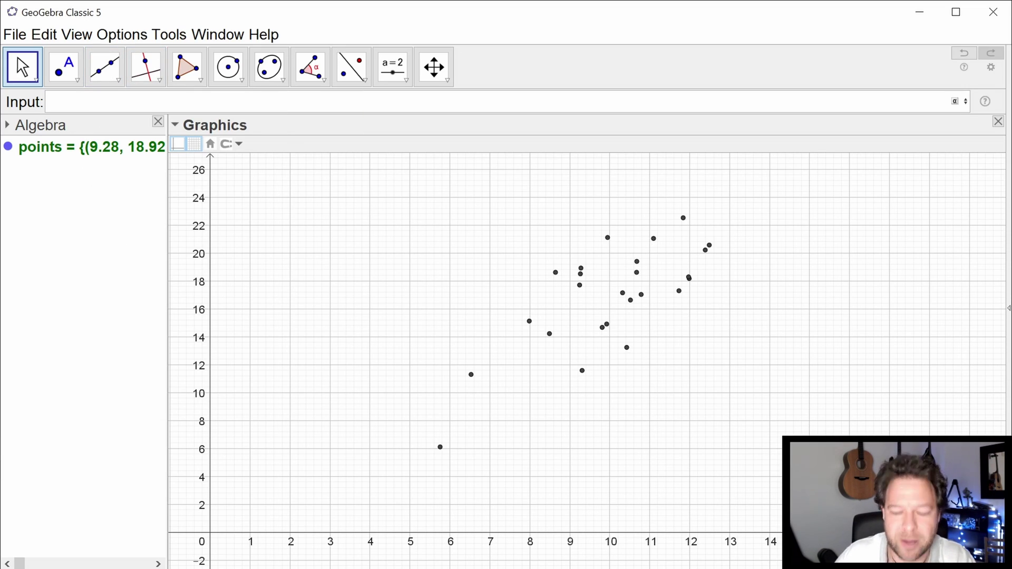
Enter y=mx+c with sliders m and c, adjust the fit, then select m, c and f.
{"action": "type", "text": "=mx+c"}
{"action": "key", "text": "Return"}
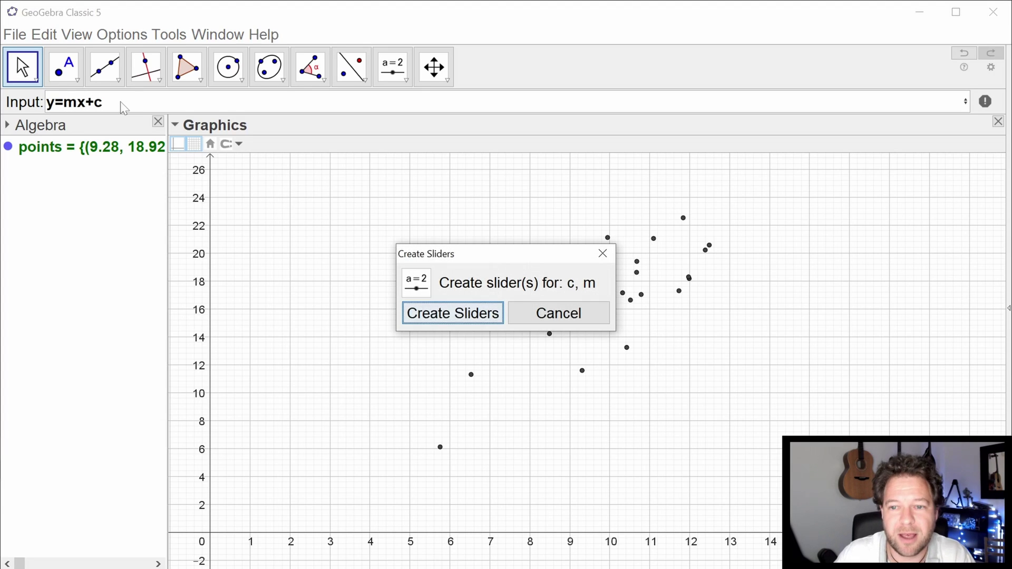
{"action": "left_click", "coordinate": [453, 310]}
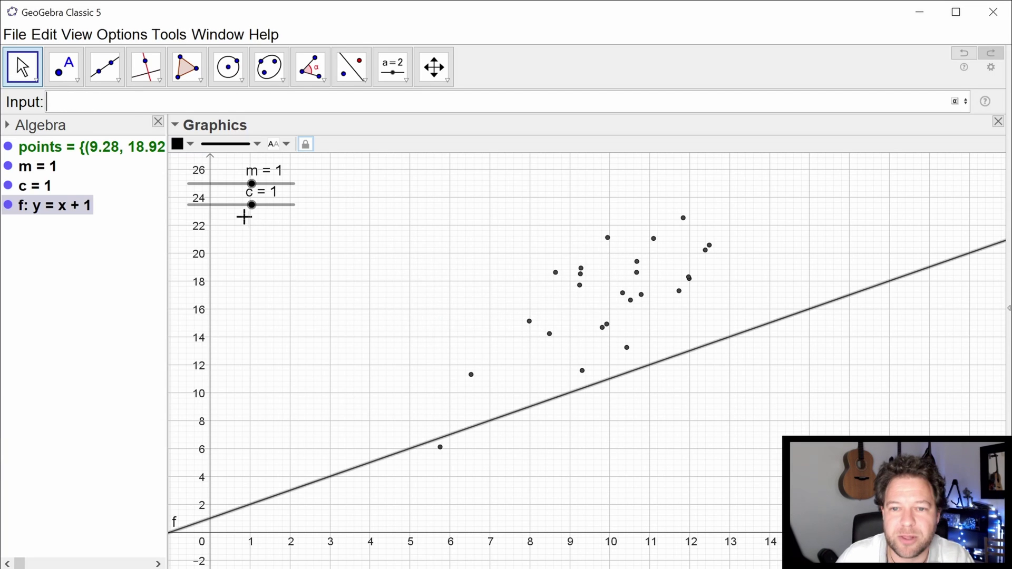
{"action": "left_click_drag", "start_coordinate": [252, 205], "coordinate": [261, 184]}
{"action": "left_click", "coordinate": [65, 210]}
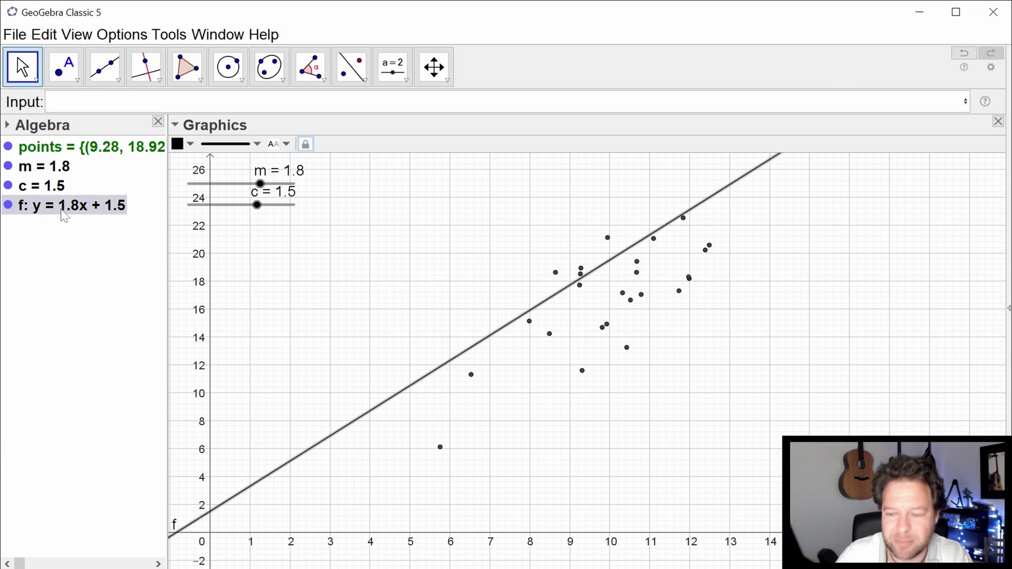
{"action": "left_click", "coordinate": [43, 166]}
{"action": "left_click", "coordinate": [58, 212], "text": "shift"}
Delete the sliders and line, then draw a line through new points A and B.
{"action": "key", "text": "Delete"}
{"action": "left_click", "coordinate": [113, 72]}
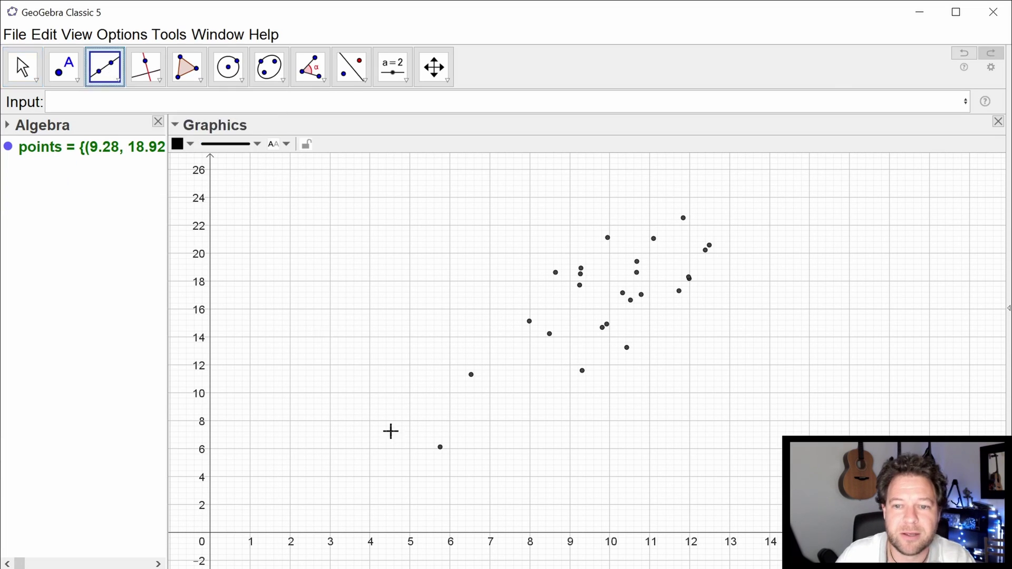
{"action": "left_click", "coordinate": [281, 461]}
{"action": "left_click", "coordinate": [817, 185]}
{"action": "key", "text": "Escape"}
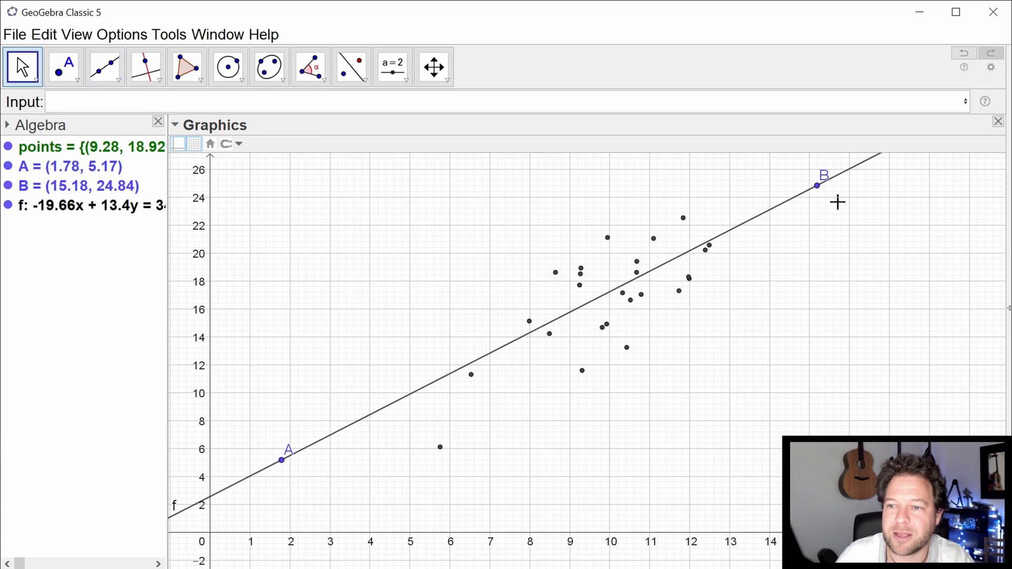
Move A to (2.27, 6.53) and B to (14.53, 22.87) so the line fits.
{"action": "left_click_drag", "start_coordinate": [817, 186], "coordinate": [770, 282]}
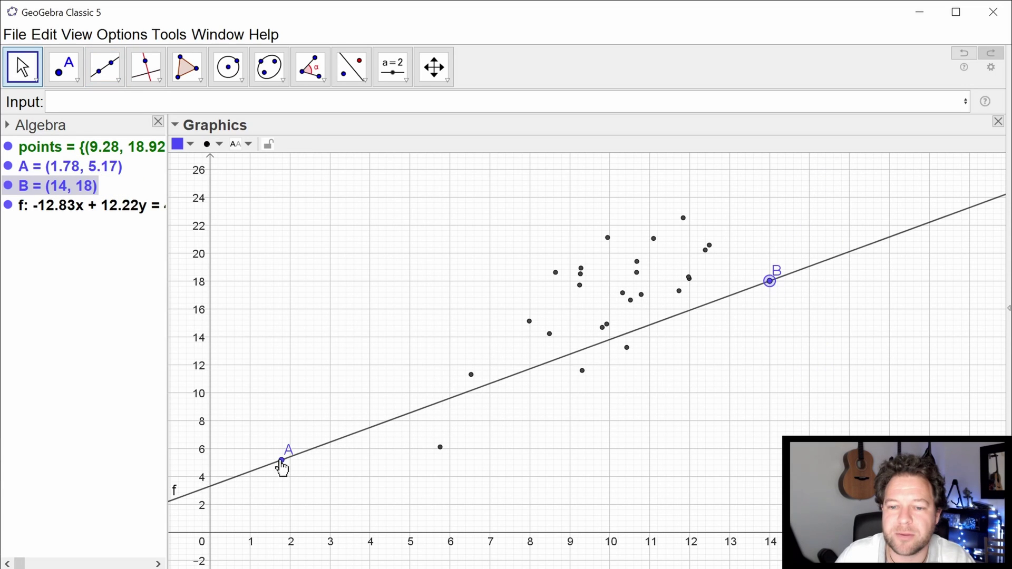
{"action": "left_click_drag", "start_coordinate": [281, 460], "coordinate": [301, 441]}
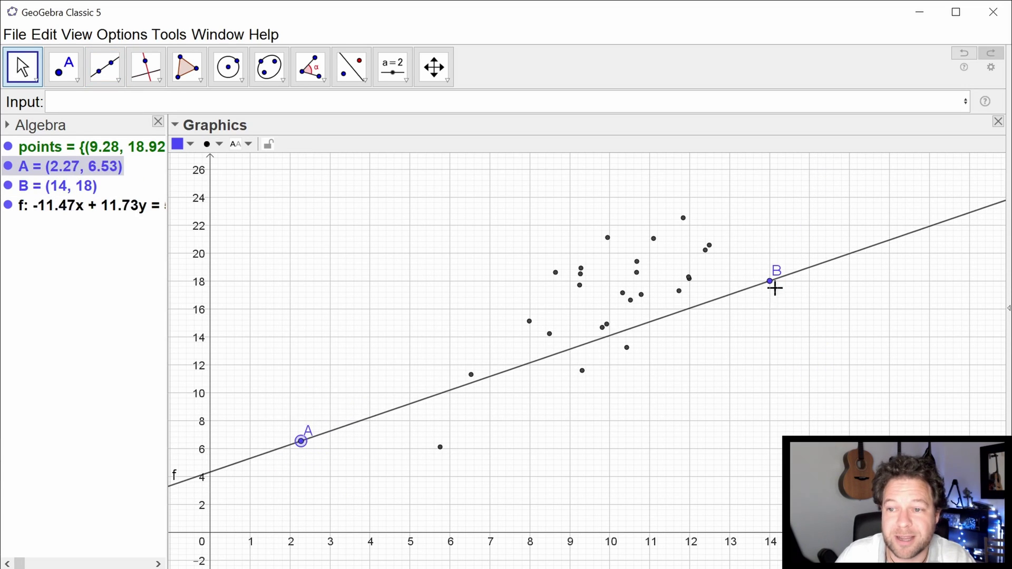
{"action": "left_click_drag", "start_coordinate": [770, 281], "coordinate": [777, 219]}
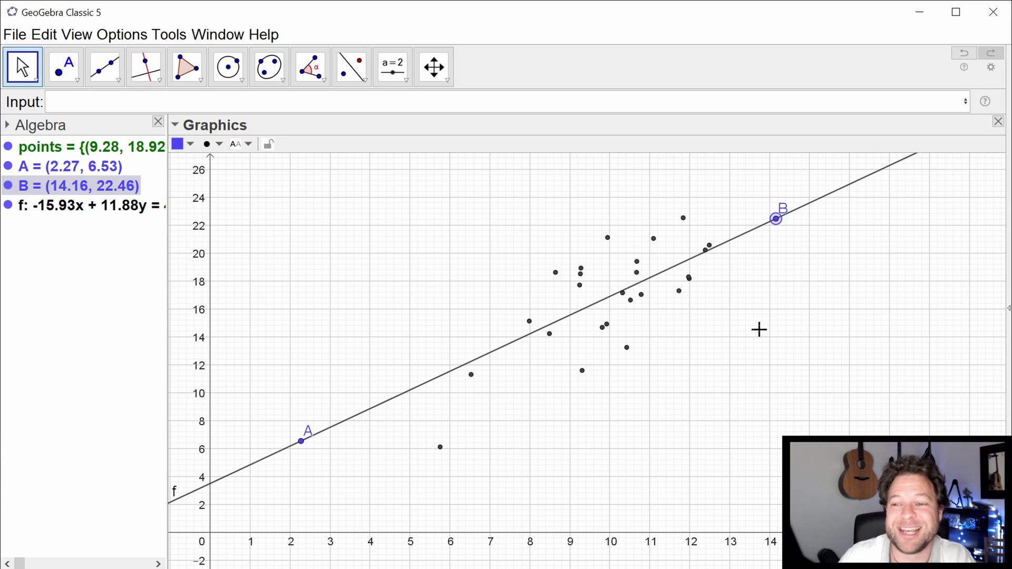
{"action": "left_click_drag", "start_coordinate": [777, 220], "coordinate": [791, 217]}
Hide the labels of points A and B.
{"action": "left_click", "coordinate": [359, 315]}
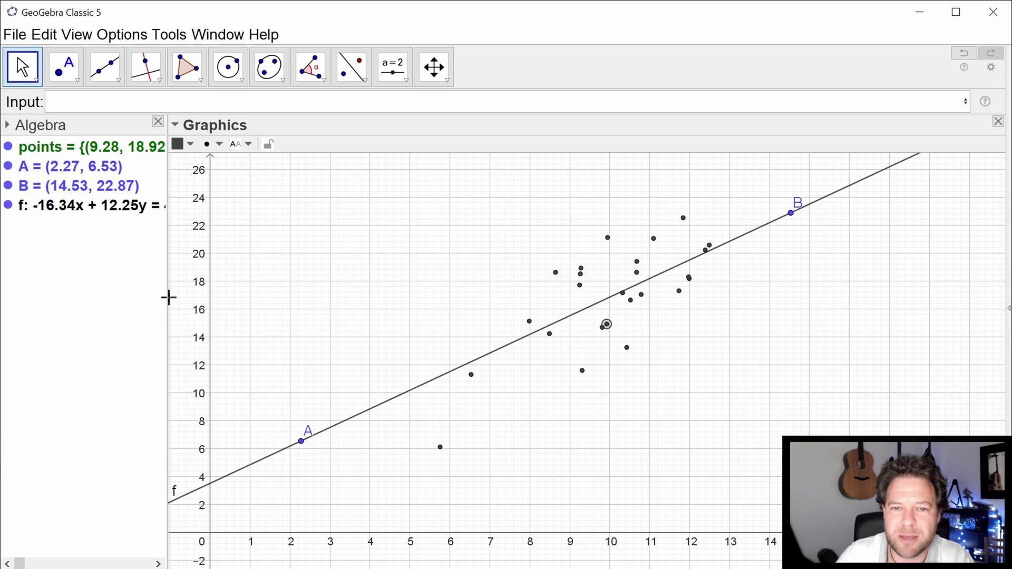
{"action": "left_click", "coordinate": [79, 167]}
{"action": "left_click", "coordinate": [64, 189], "text": "ctrl"}
{"action": "right_click", "coordinate": [63, 189]}
{"action": "left_click", "coordinate": [120, 280]}
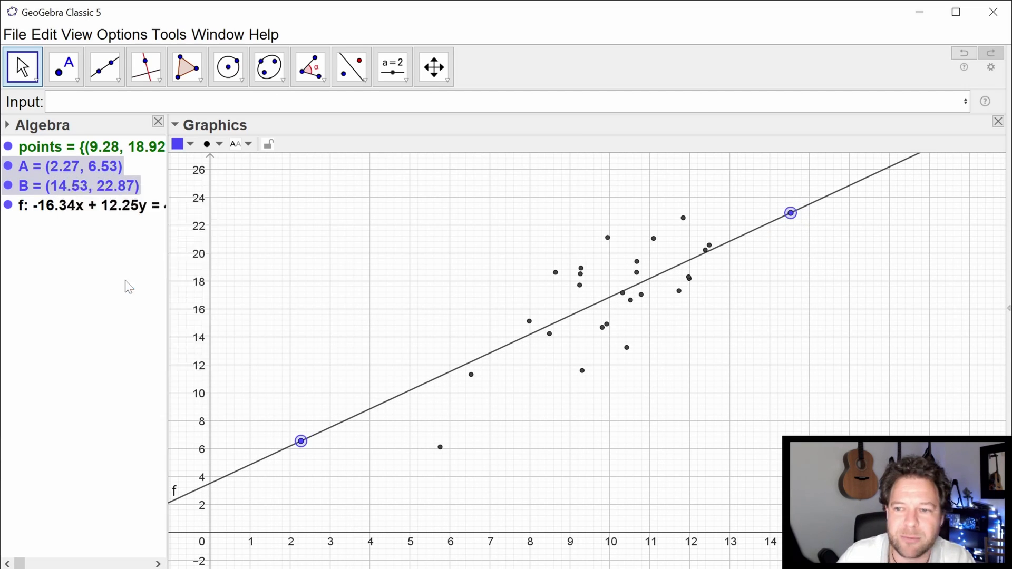
Move point A to (2.6, 4.68) and check line f's new equation.
{"action": "left_click_drag", "start_coordinate": [298, 442], "coordinate": [318, 474]}
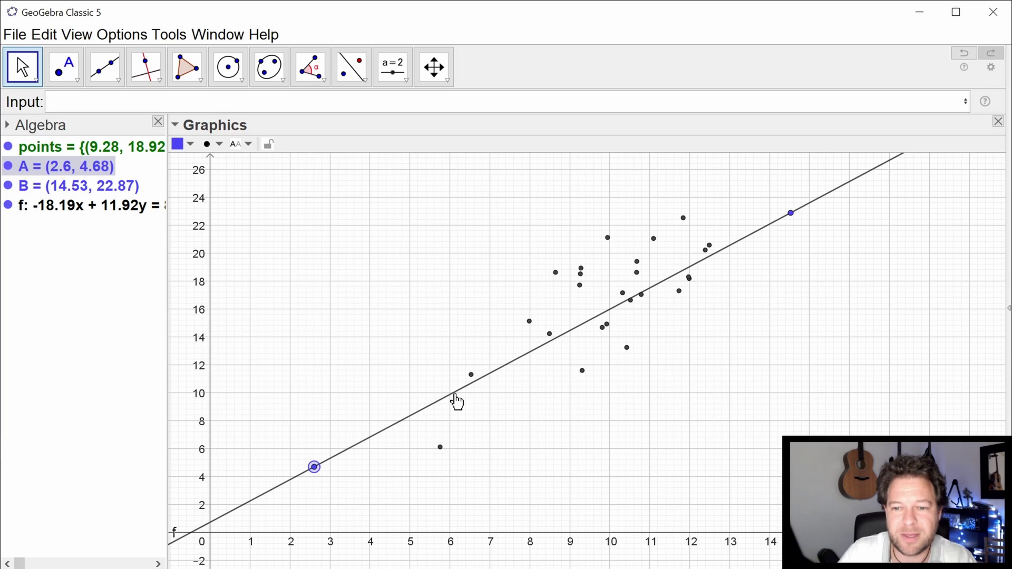
{"action": "left_click", "coordinate": [387, 453]}
{"action": "left_click", "coordinate": [71, 207]}
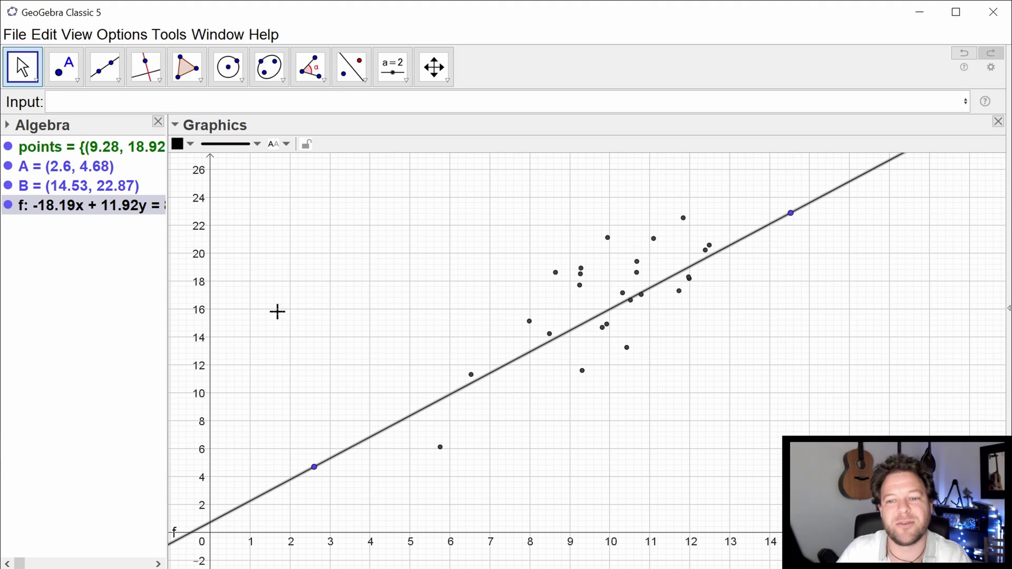
{"action": "left_click", "coordinate": [299, 311]}
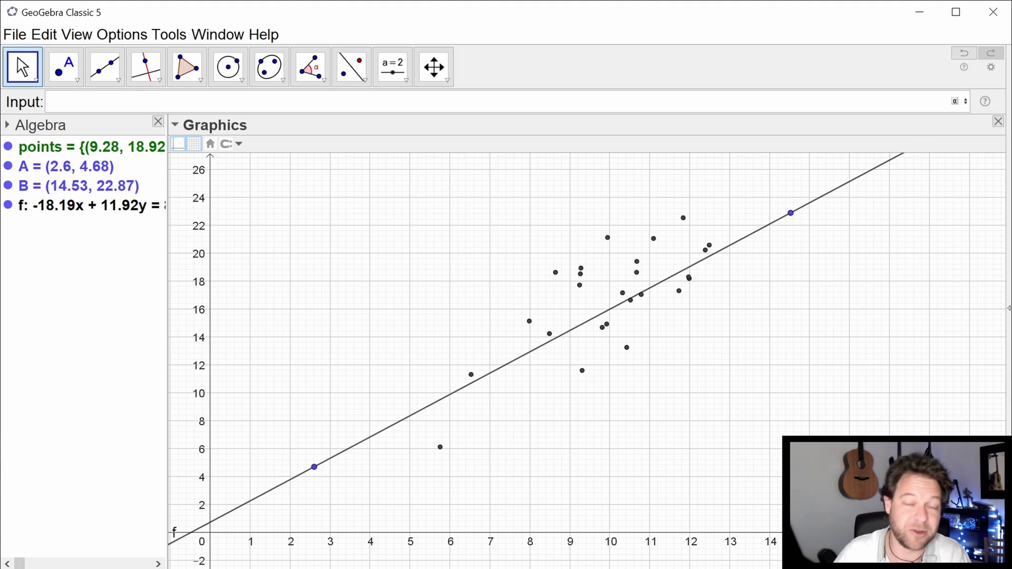
Delete the unused a = 3 object.
{"action": "type", "text": "x("}
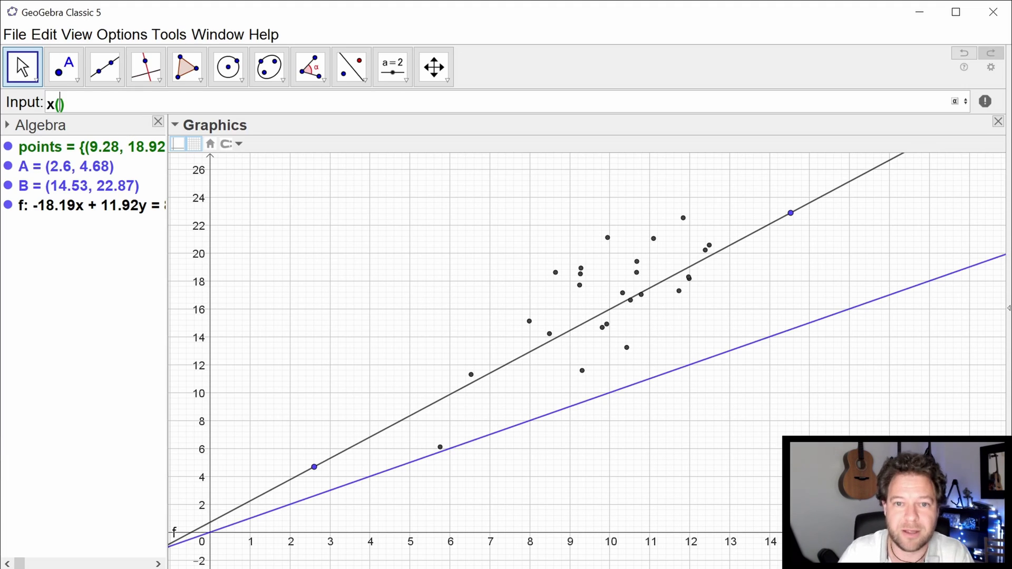
{"action": "type", "text": "(3,4))"}
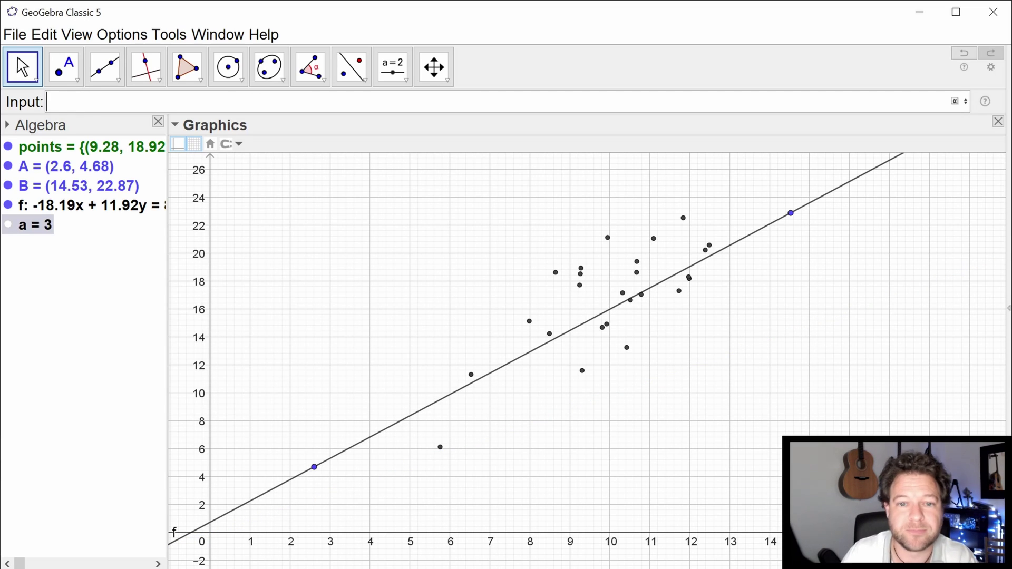
{"action": "left_click", "coordinate": [82, 271]}
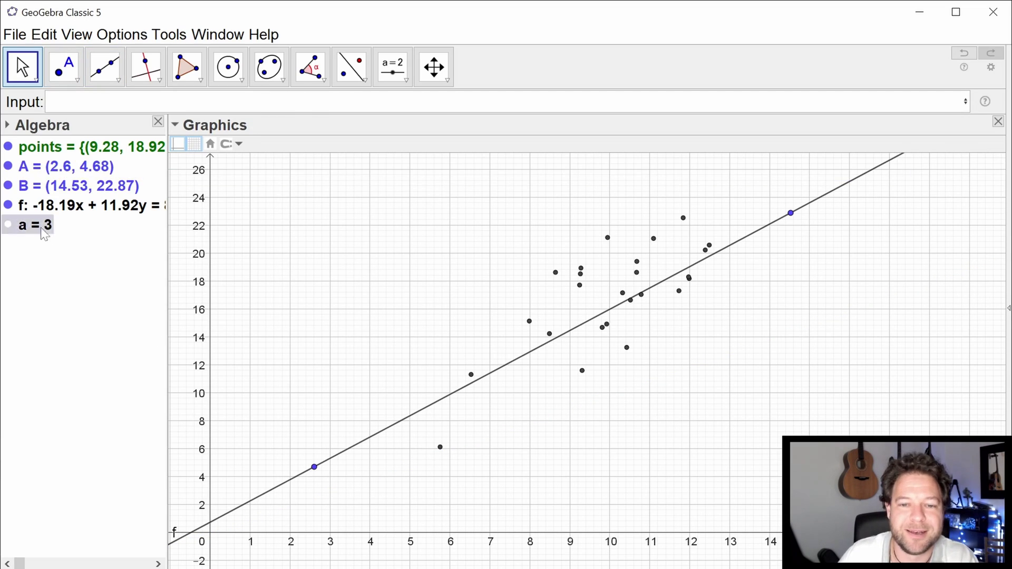
{"action": "key", "text": "Delete"}
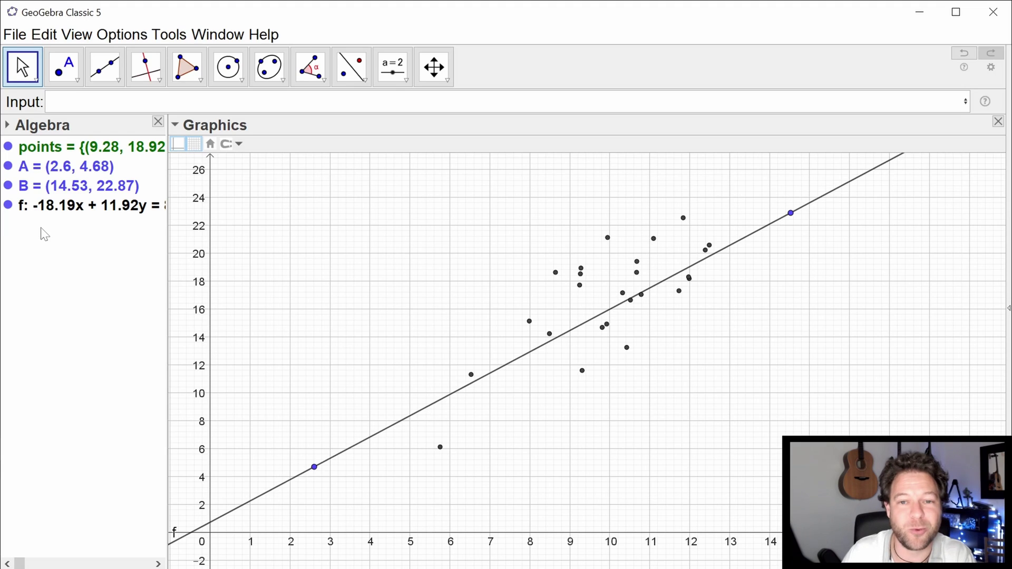
Create lists l1 = x(points) and l2 = y(points) of the points' coordinates.
{"action": "left_click", "coordinate": [137, 102]}
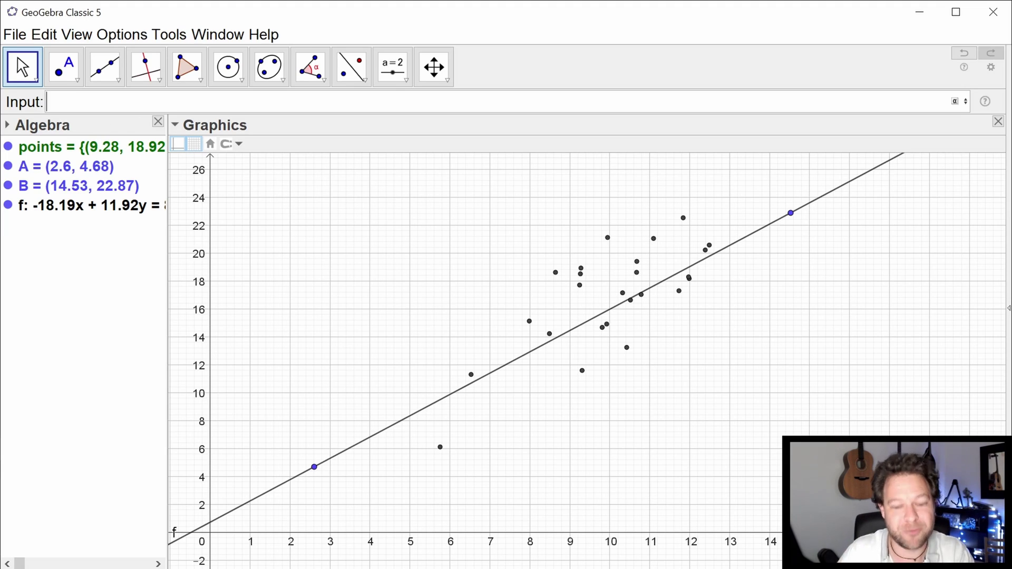
{"action": "type", "text": "x("}
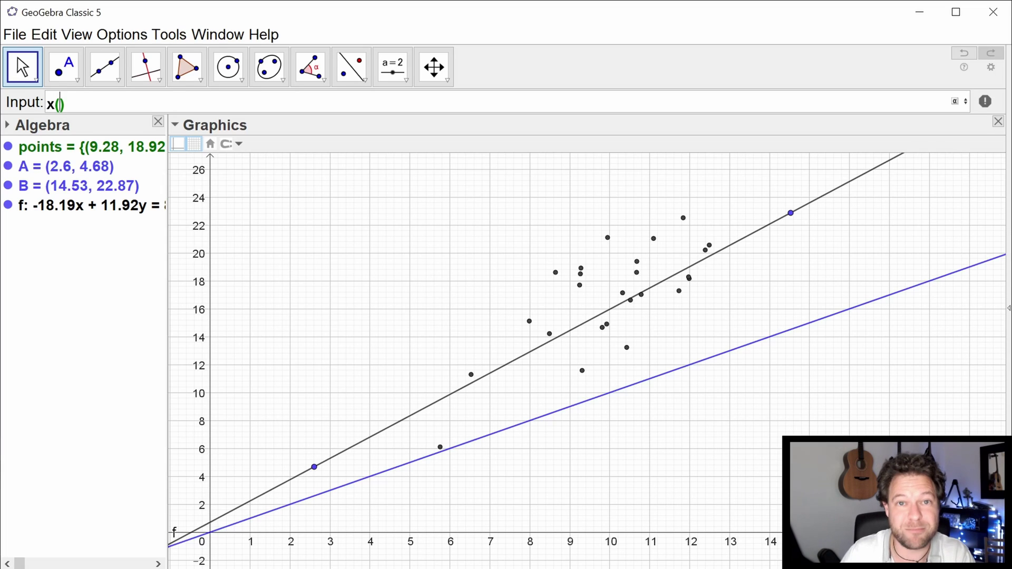
{"action": "type", "text": "points"}
{"action": "key", "text": "Return"}
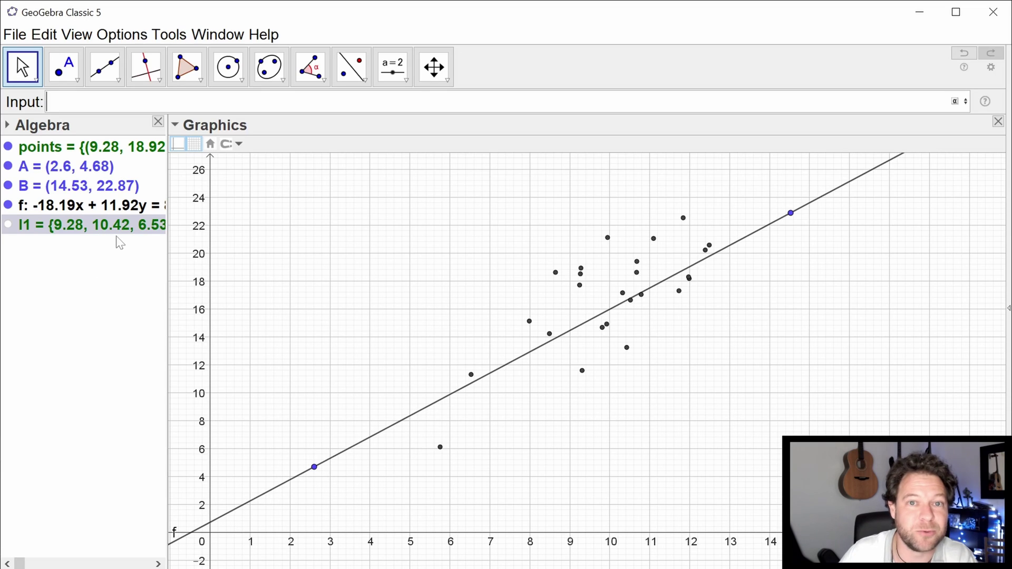
{"action": "type", "text": "y(points"}
{"action": "key", "text": "Return"}
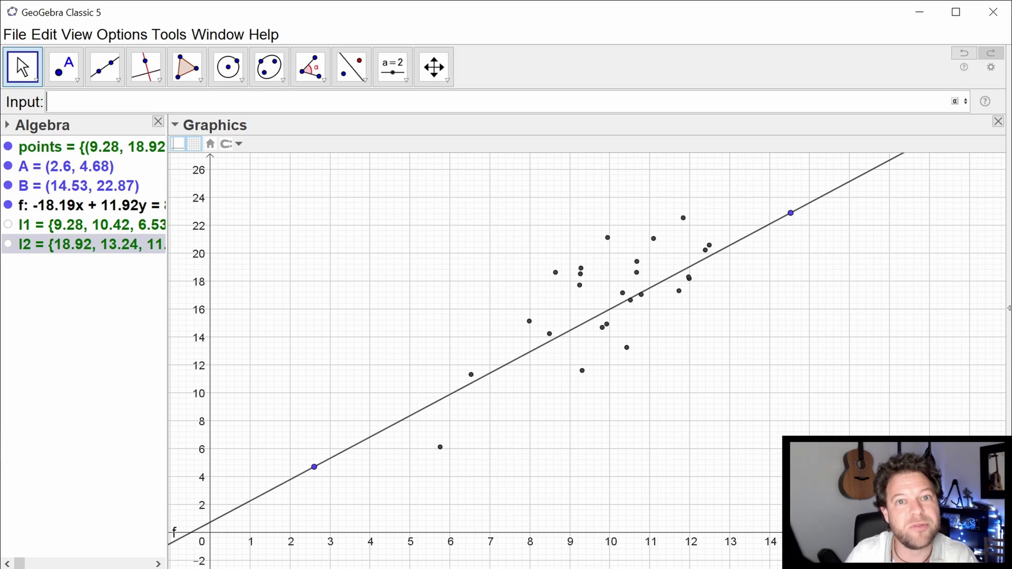
Create l3 = f(l1) and the point list l4 = (l1, l3) lying on line f.
{"action": "type", "text": "f("}
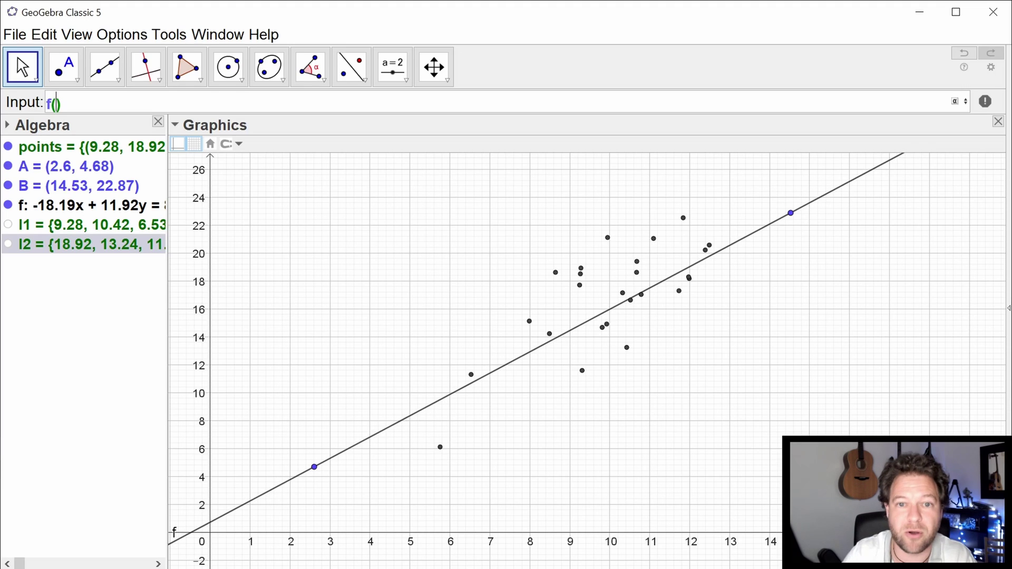
{"action": "type", "text": "l1"}
{"action": "key", "text": "Return"}
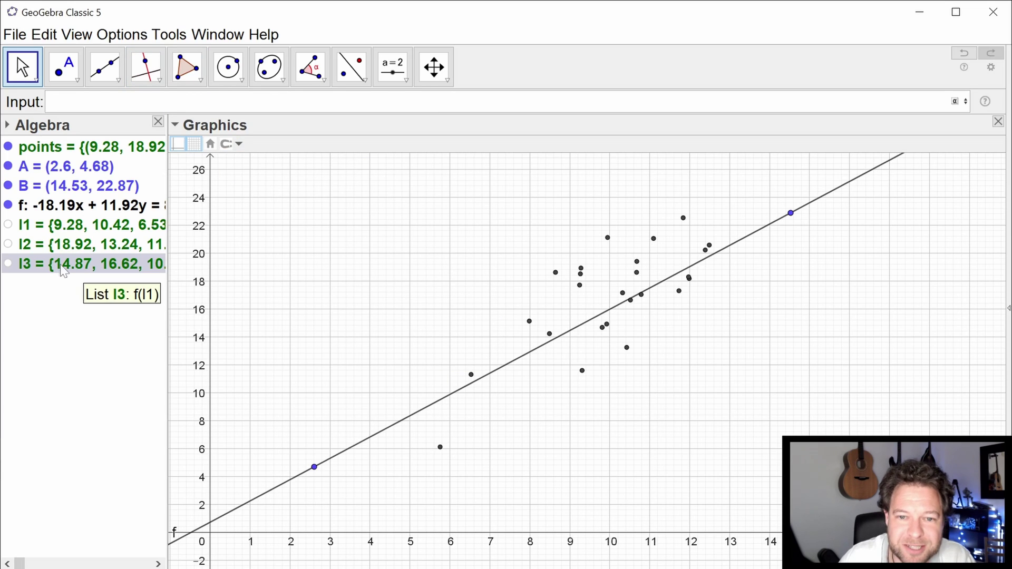
{"action": "left_click", "coordinate": [80, 313]}
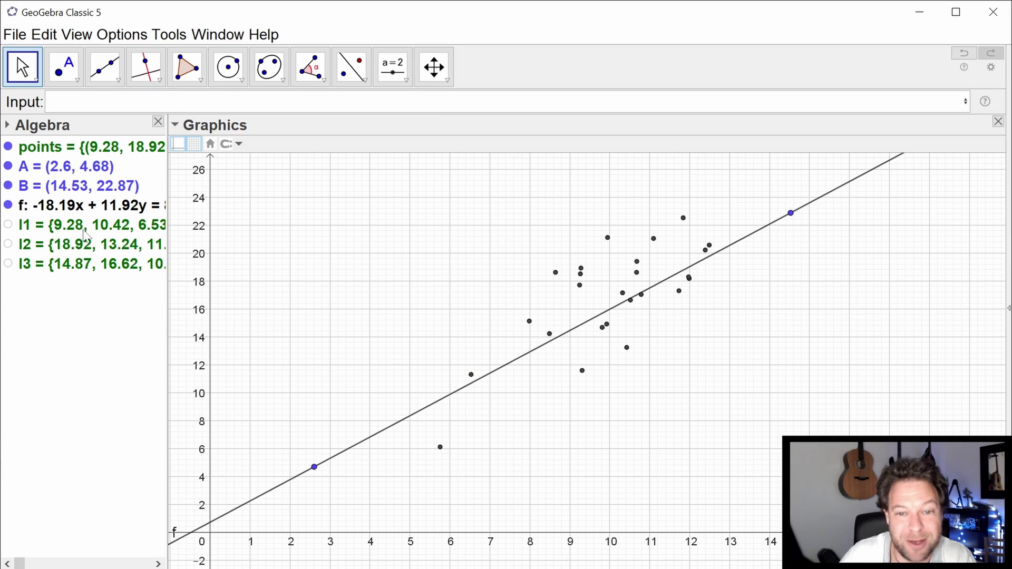
{"action": "left_click", "coordinate": [116, 103]}
{"action": "type", "text": "("}
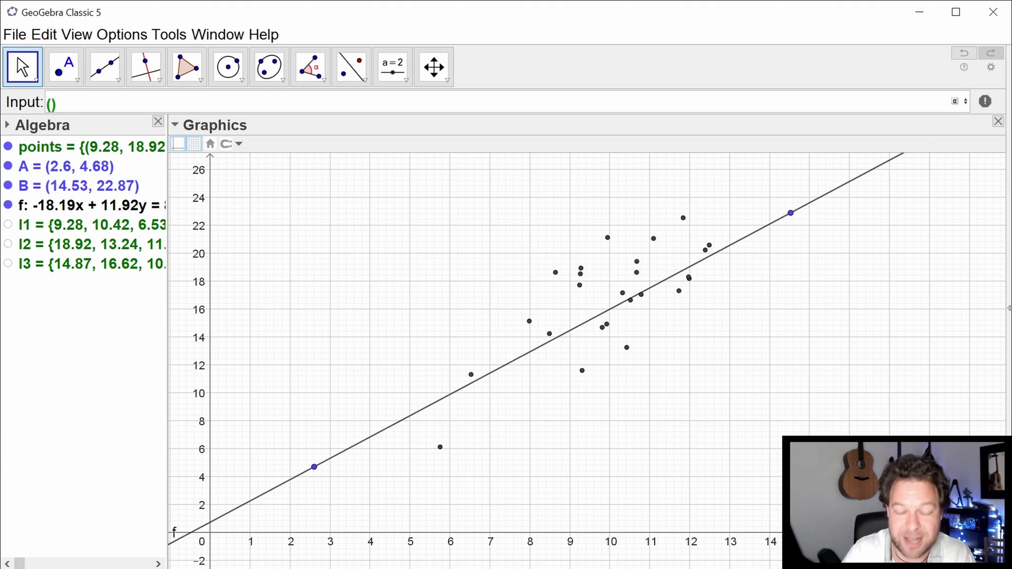
{"action": "type", "text": "l1,l3"}
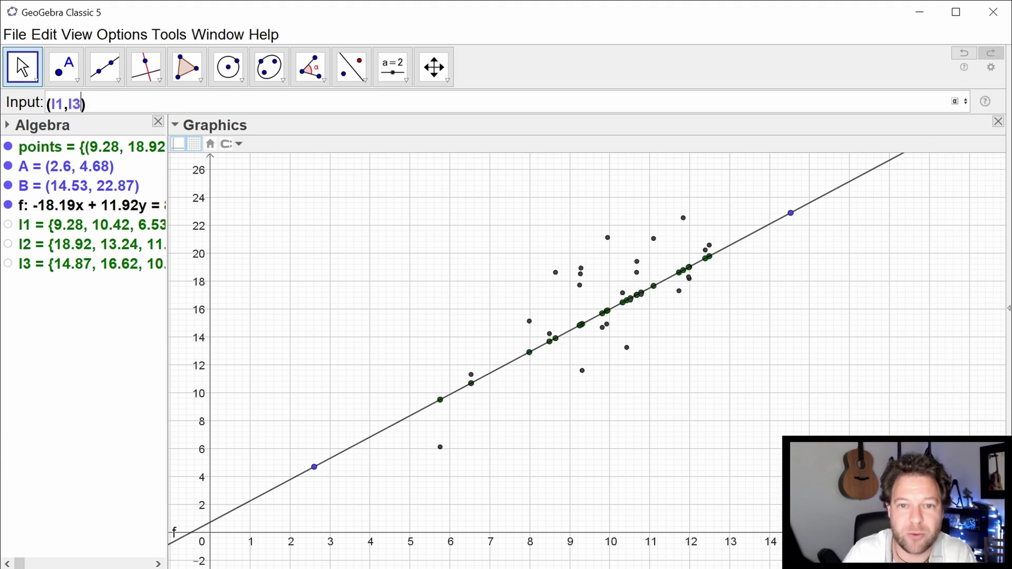
{"action": "key", "text": "Return"}
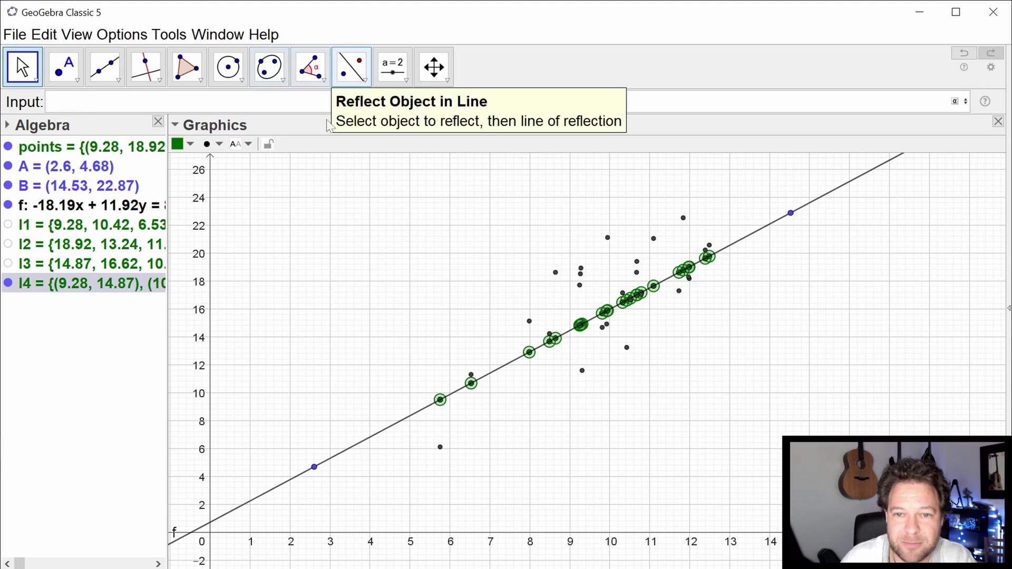
Color the l4 points dark red and drag point A down to about (2.67, 3.67).
{"action": "left_click", "coordinate": [181, 144]}
{"action": "left_click", "coordinate": [183, 168]}
{"action": "left_click", "coordinate": [393, 323]}
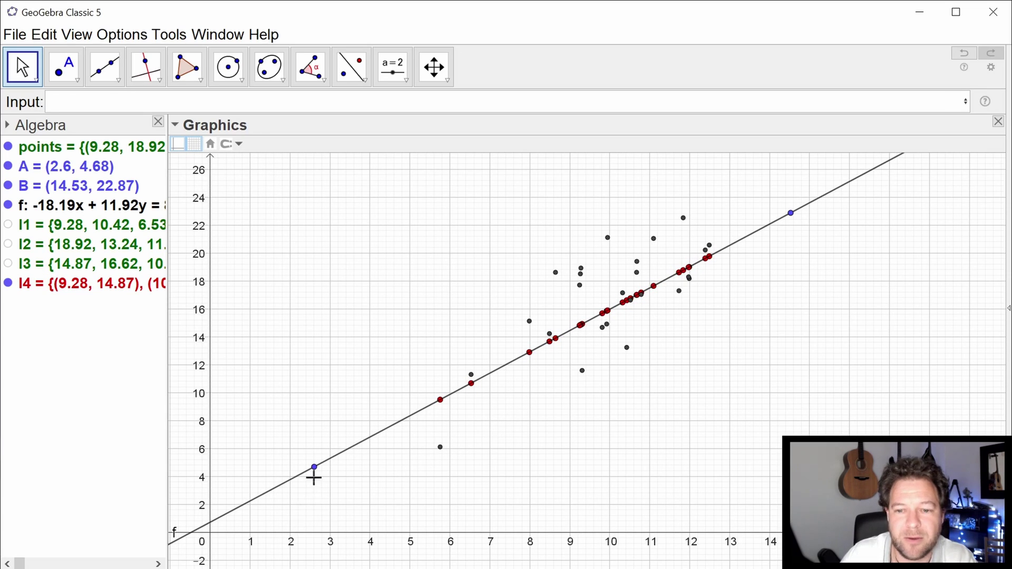
{"action": "left_click_drag", "start_coordinate": [314, 468], "coordinate": [320, 489]}
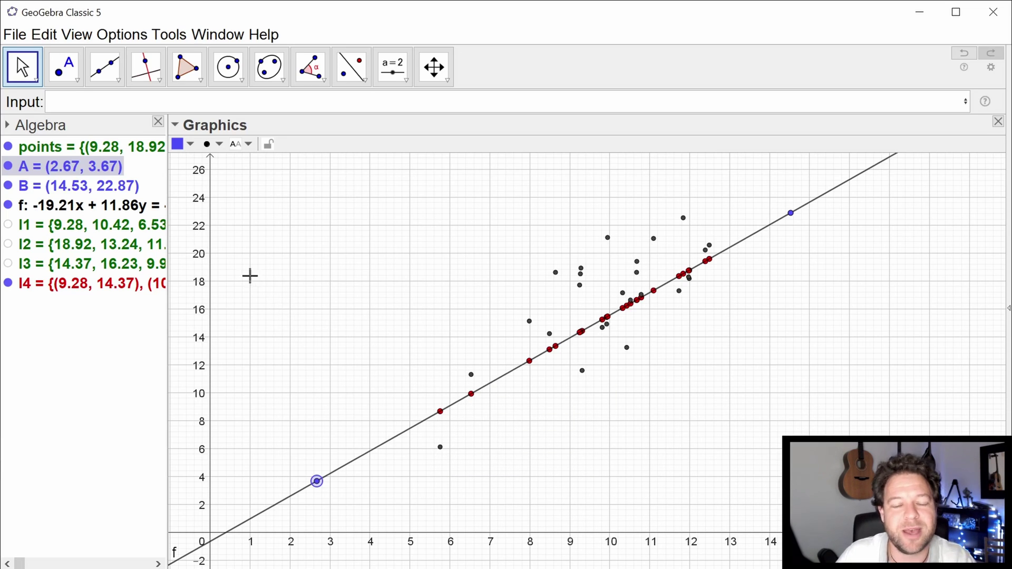
{"action": "left_click", "coordinate": [208, 102]}
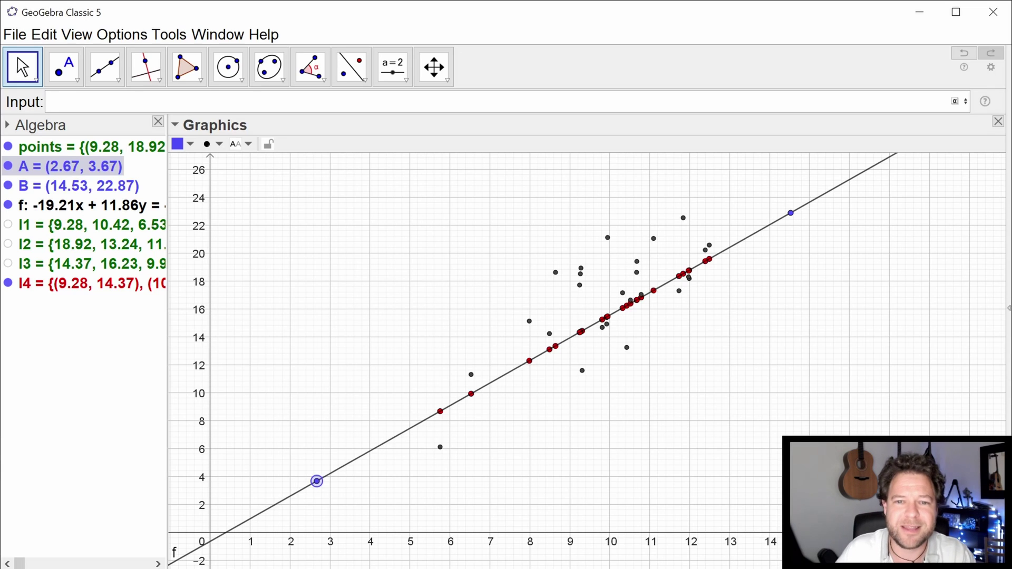
{"action": "type", "text": "segm"}
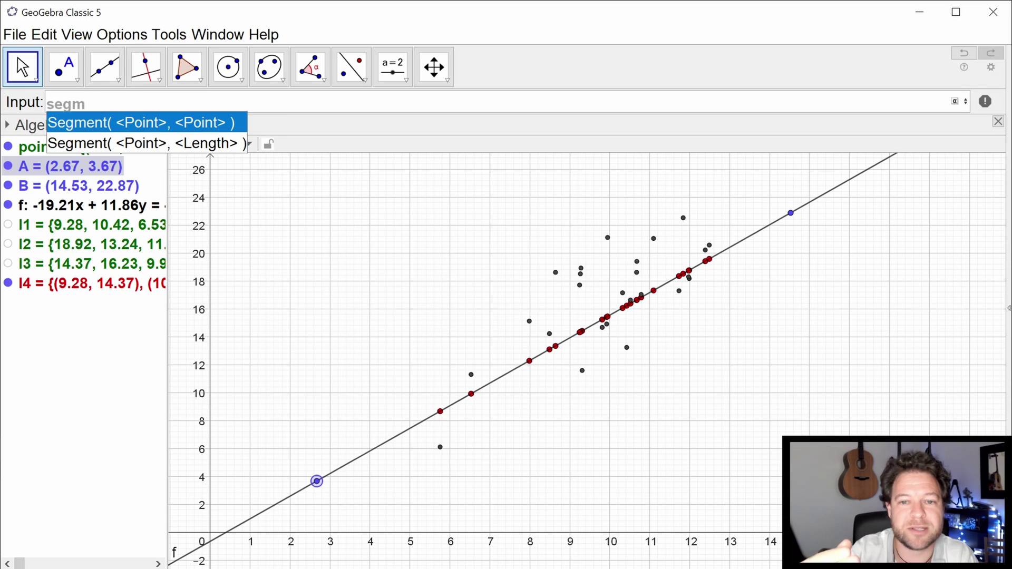
{"action": "key", "text": "Return"}
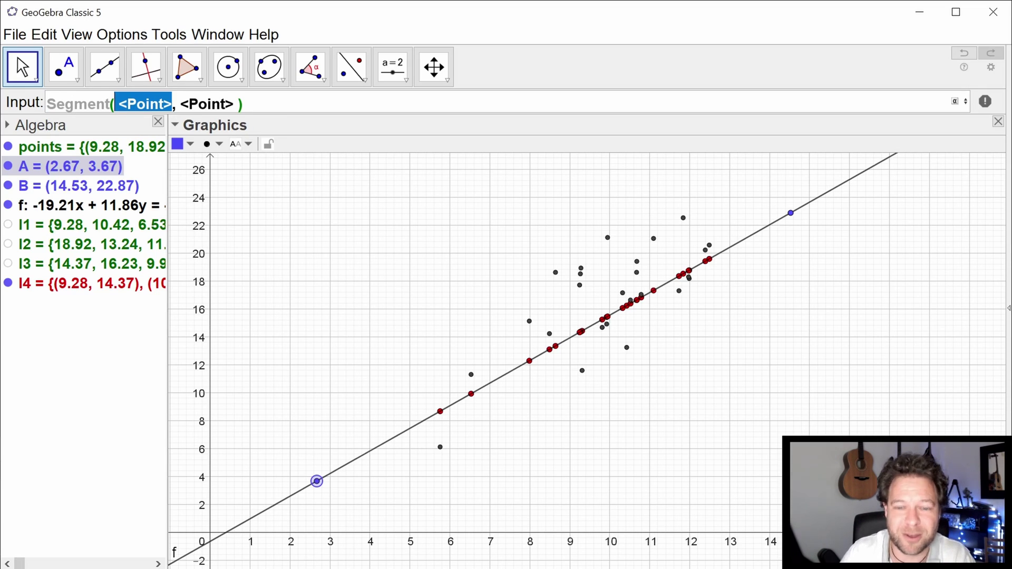
{"action": "type", "text": "points"}
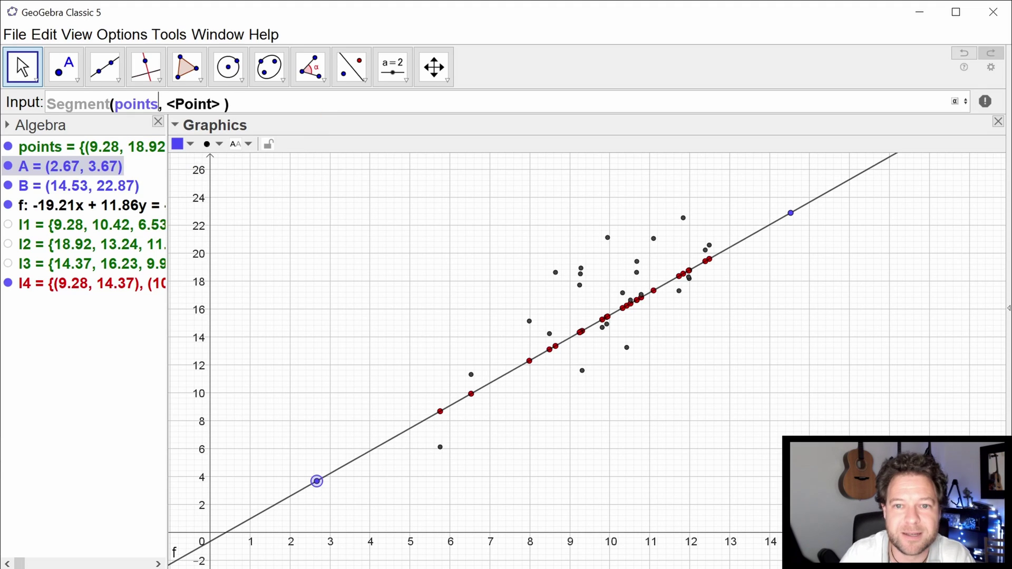
{"action": "key", "text": "Tab"}
{"action": "type", "text": "l4"}
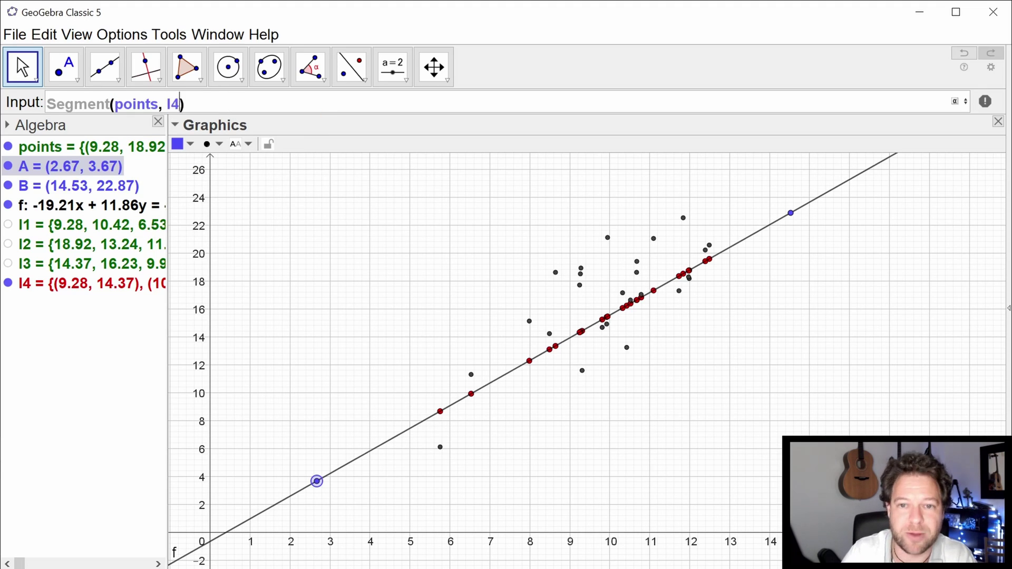
{"action": "key", "text": "Return"}
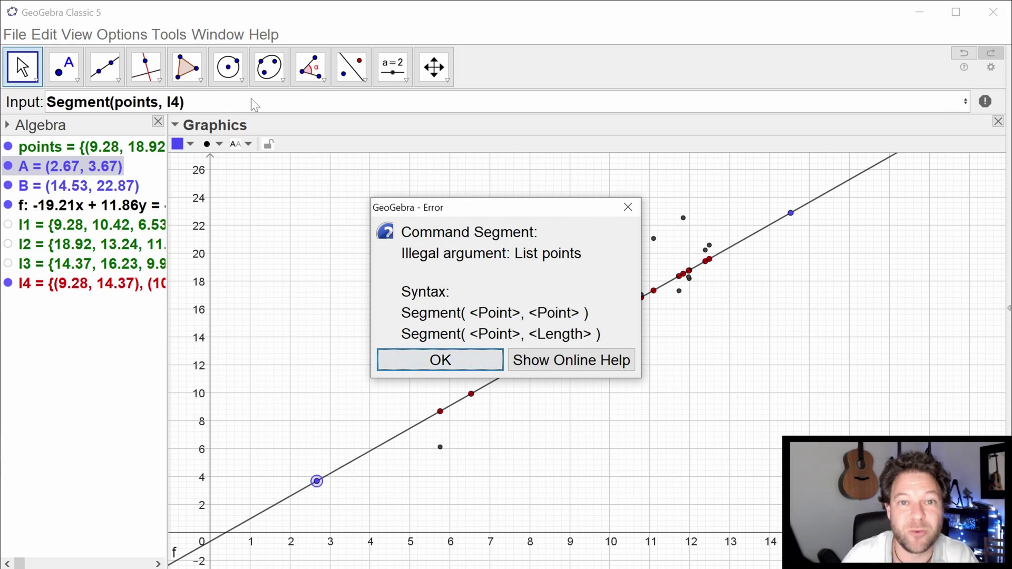
{"action": "key", "text": "Return"}
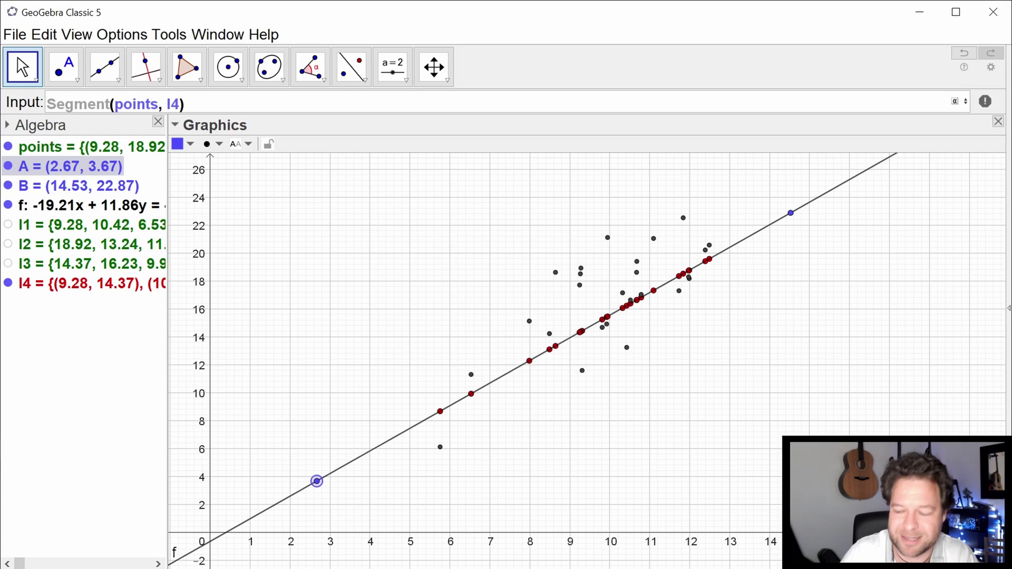
{"action": "key", "text": "ctrl+a"}
{"action": "key", "text": "BackSpace"}
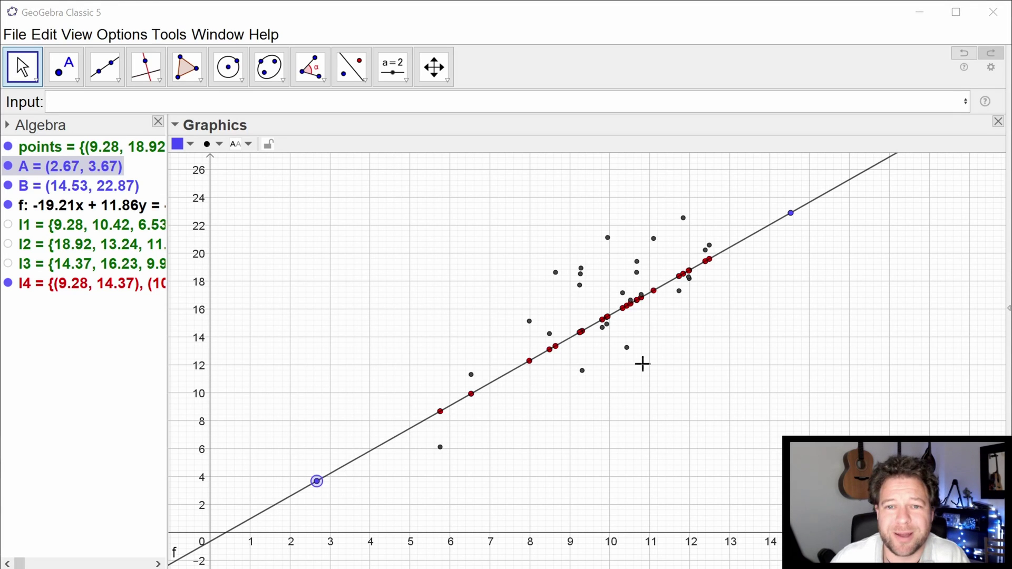
Type zip in the Input bar to list the Zip command's syntax suggestions.
{"action": "type", "text": "zip"}
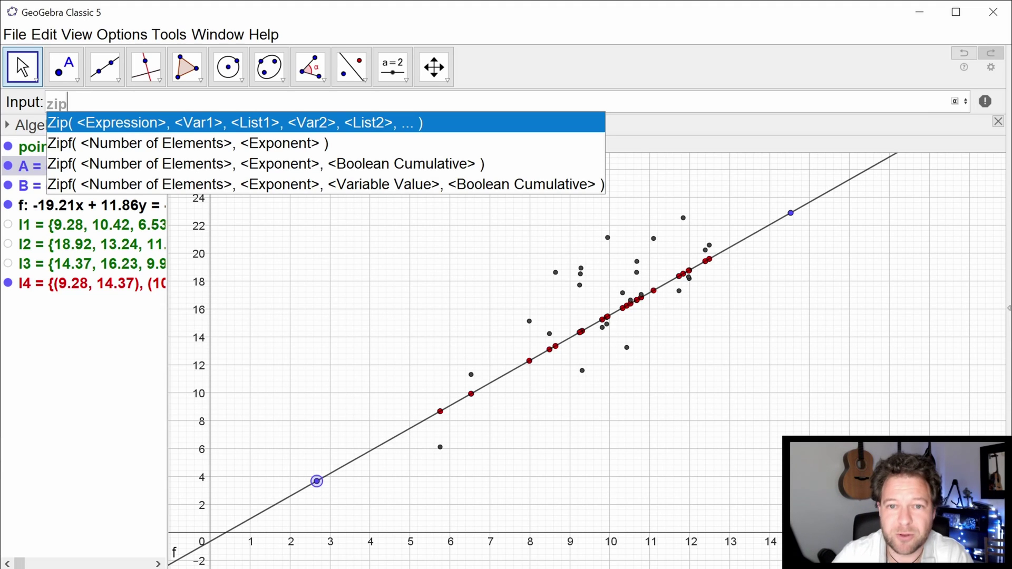
Insert the Zip template with Segment(P, Q) as its expression.
{"action": "key", "text": "Return"}
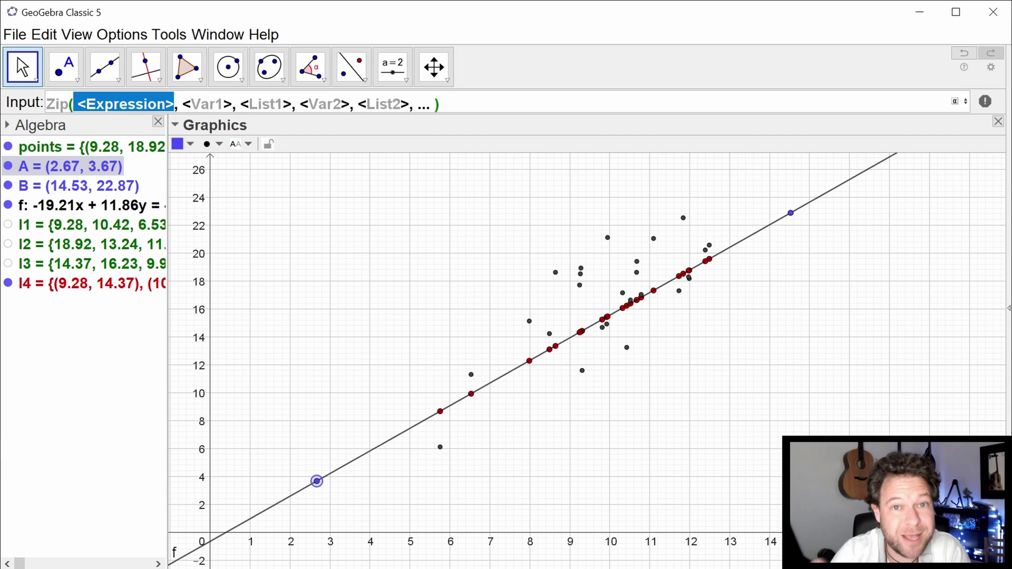
{"action": "type", "text": "segmen"}
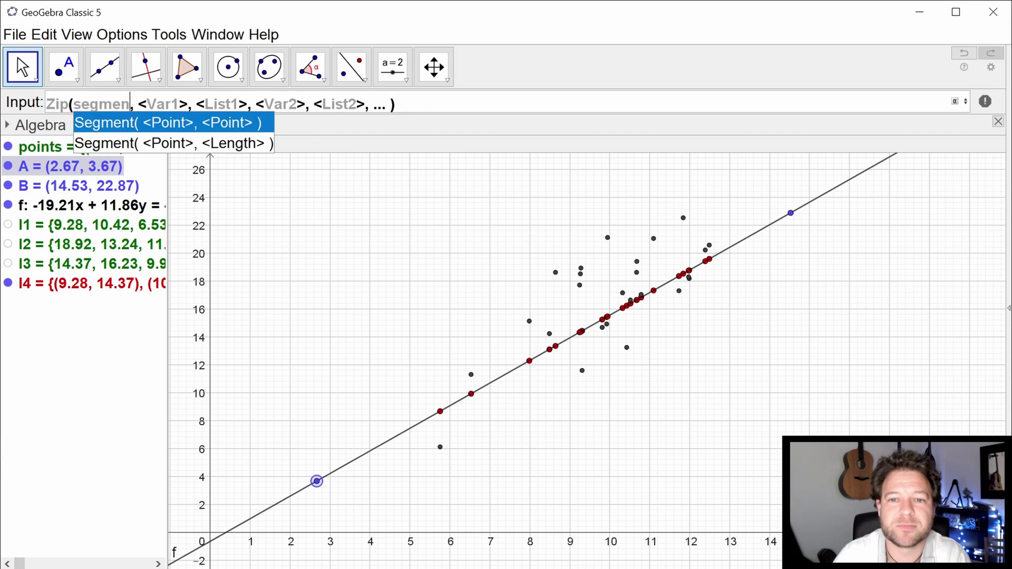
{"action": "key", "text": "Return"}
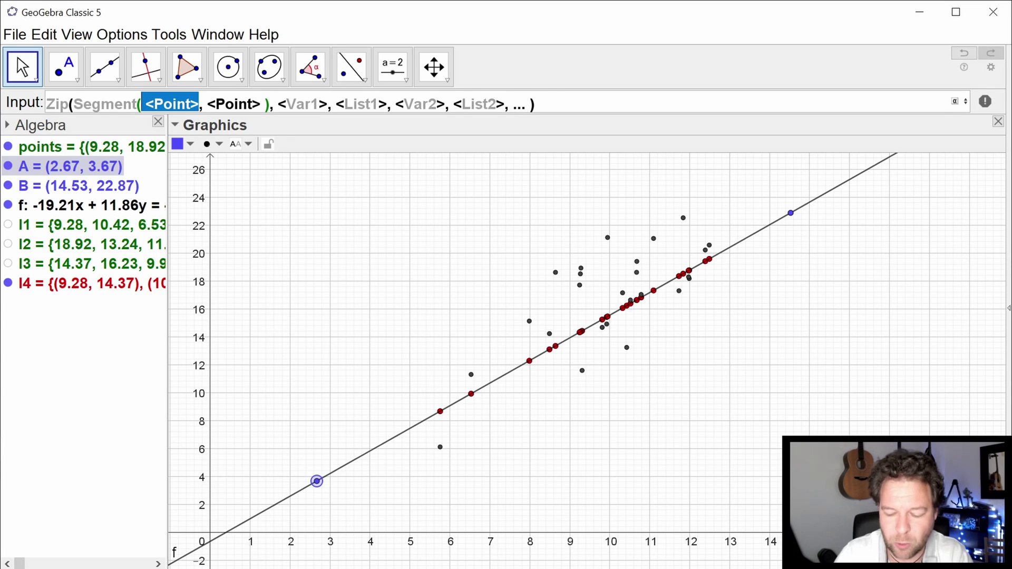
{"action": "type", "text": "P"}
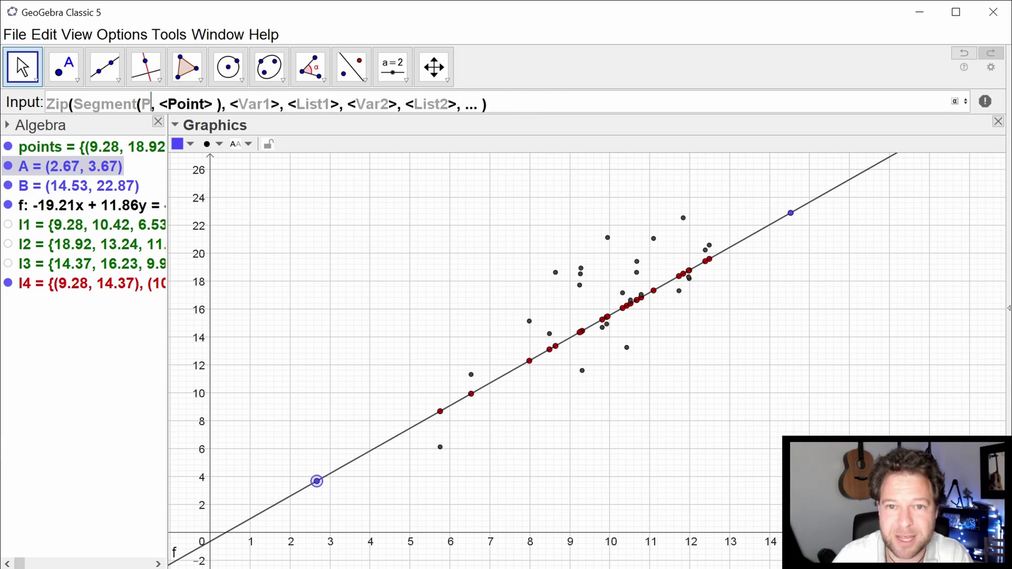
{"action": "key", "text": "Tab"}
{"action": "type", "text": "Q"}
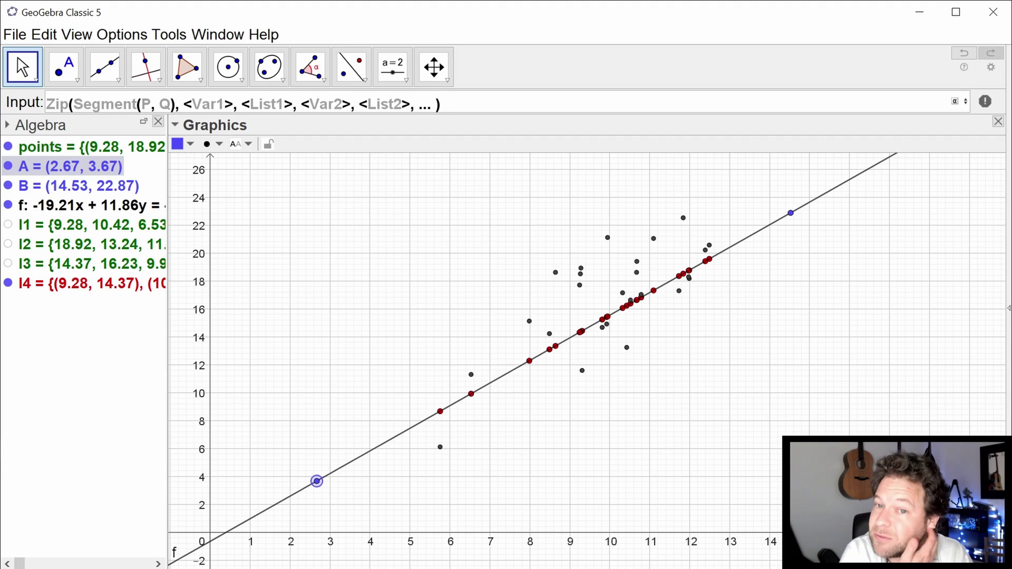
Fill Zip's arguments with P, points, Q, l4 and run it to create segments l5.
{"action": "key", "text": "Tab"}
{"action": "type", "text": "P"}
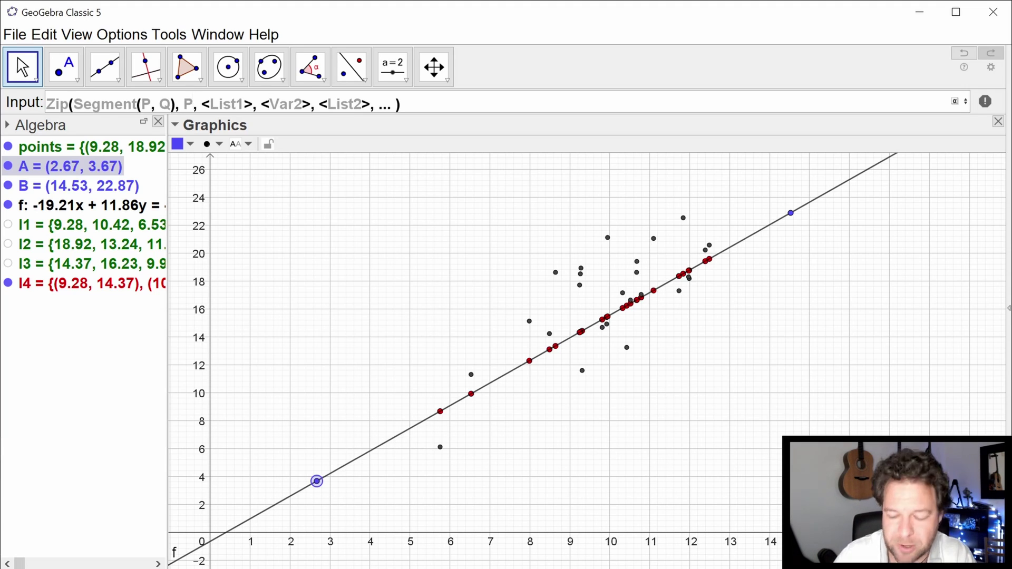
{"action": "key", "text": "Tab"}
{"action": "type", "text": "points"}
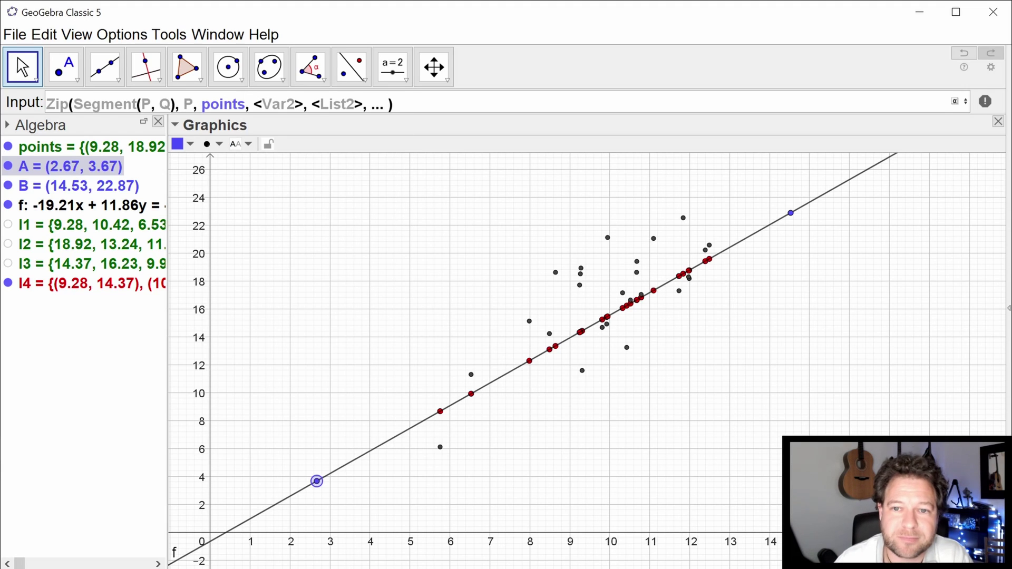
{"action": "key", "text": "Tab"}
{"action": "type", "text": "Q"}
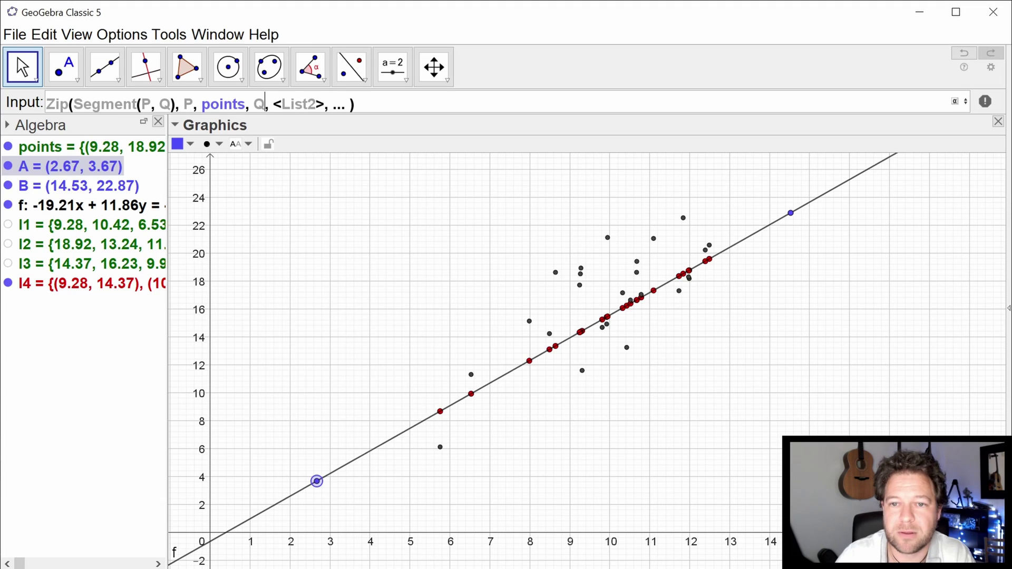
{"action": "key", "text": "Tab"}
{"action": "type", "text": "l4"}
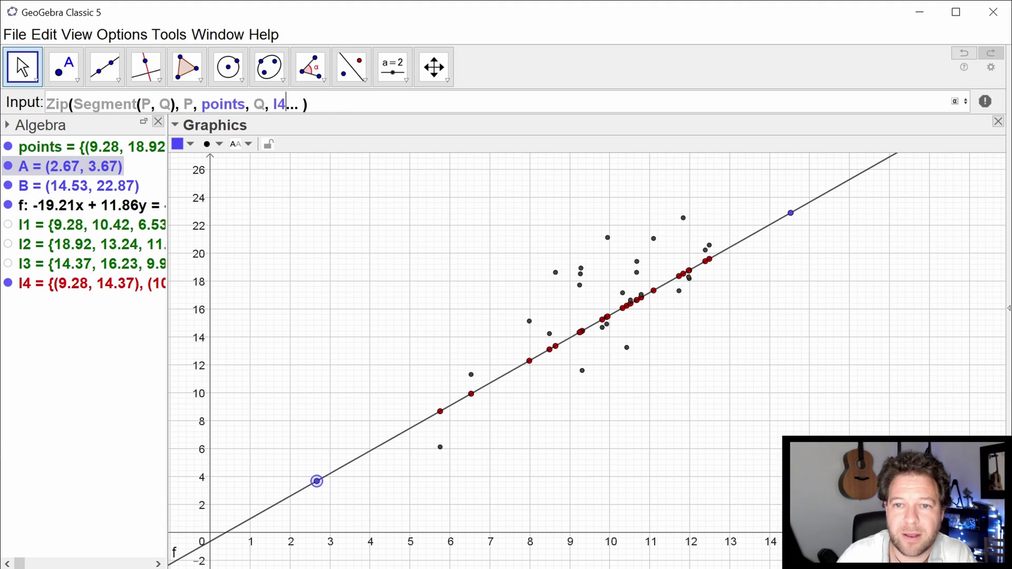
{"action": "key", "text": "Delete"}
{"action": "key", "text": "Delete"}
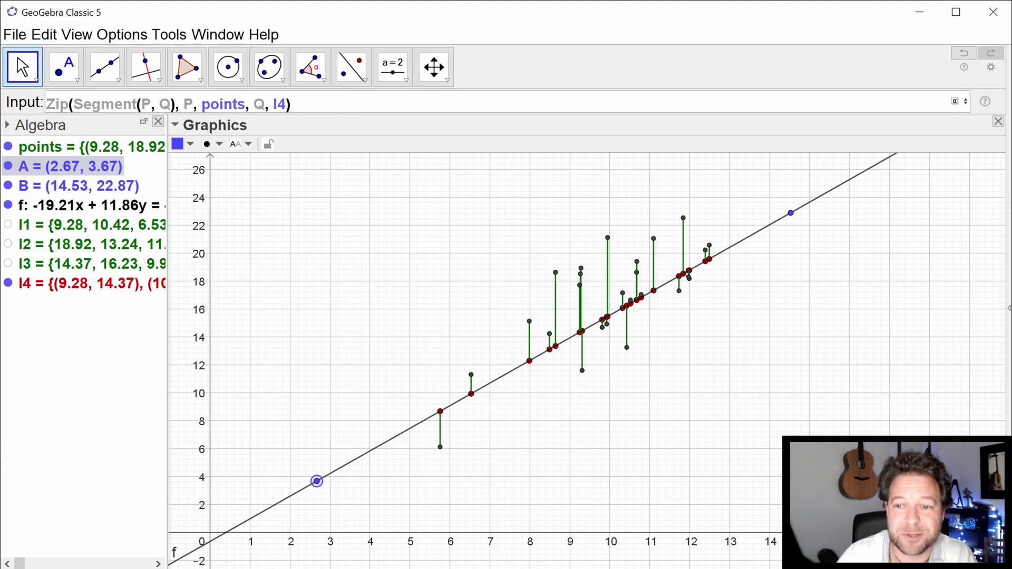
{"action": "key", "text": "Return"}
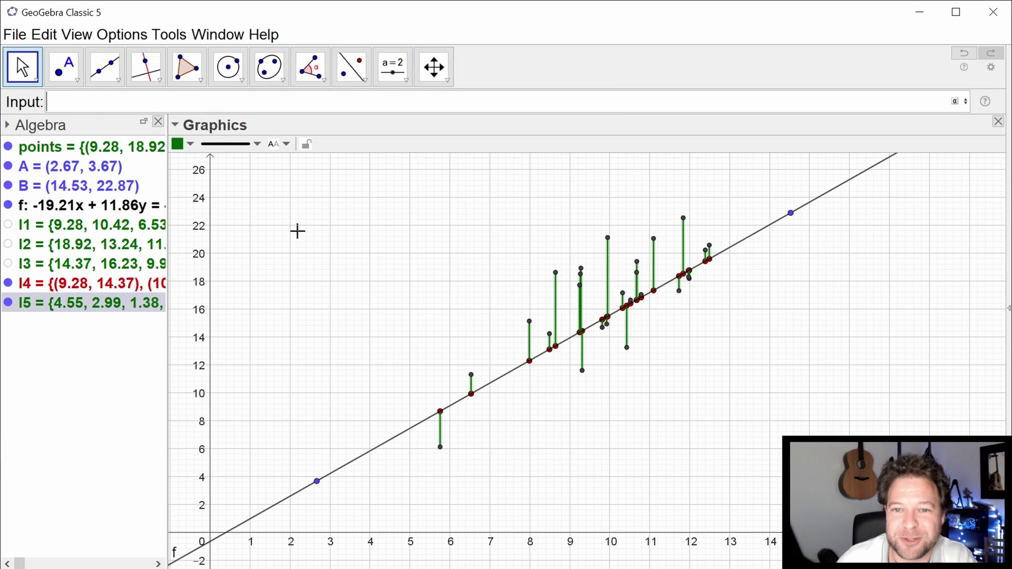
Drag point A around, settling near (4.44, 6.61), then select residual list l5.
{"action": "left_click_drag", "start_coordinate": [318, 482], "coordinate": [441, 437]}
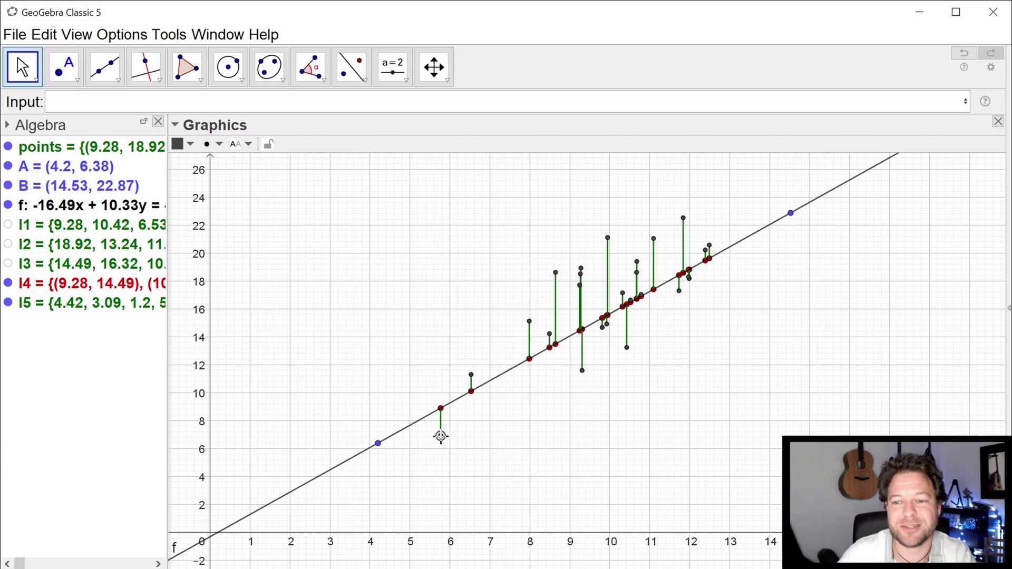
{"action": "left_click_drag", "start_coordinate": [378, 444], "coordinate": [356, 198]}
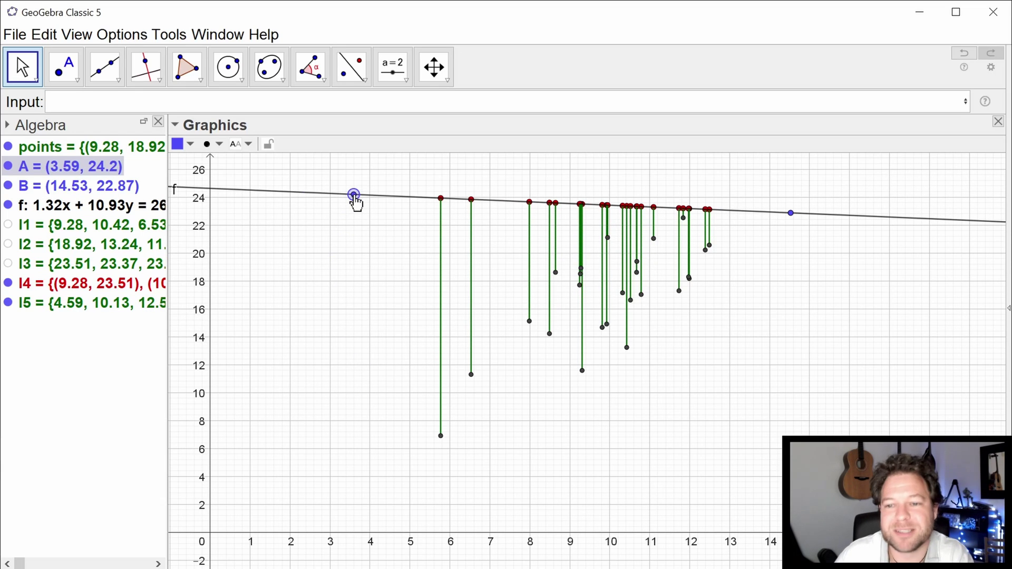
{"action": "left_click_drag", "start_coordinate": [356, 199], "coordinate": [346, 455]}
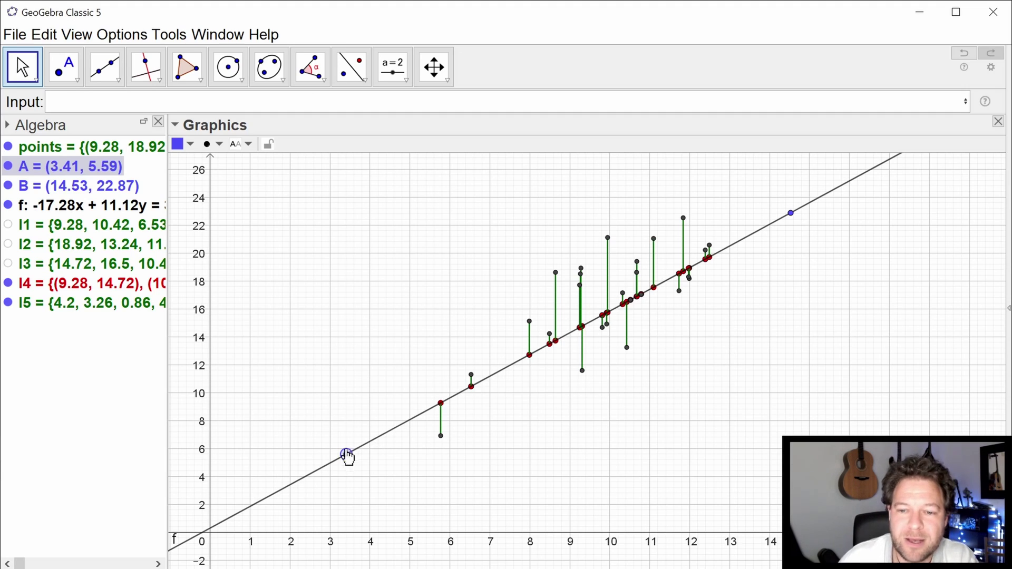
{"action": "left_click_drag", "start_coordinate": [346, 454], "coordinate": [390, 449]}
{"action": "left_click", "coordinate": [104, 312]}
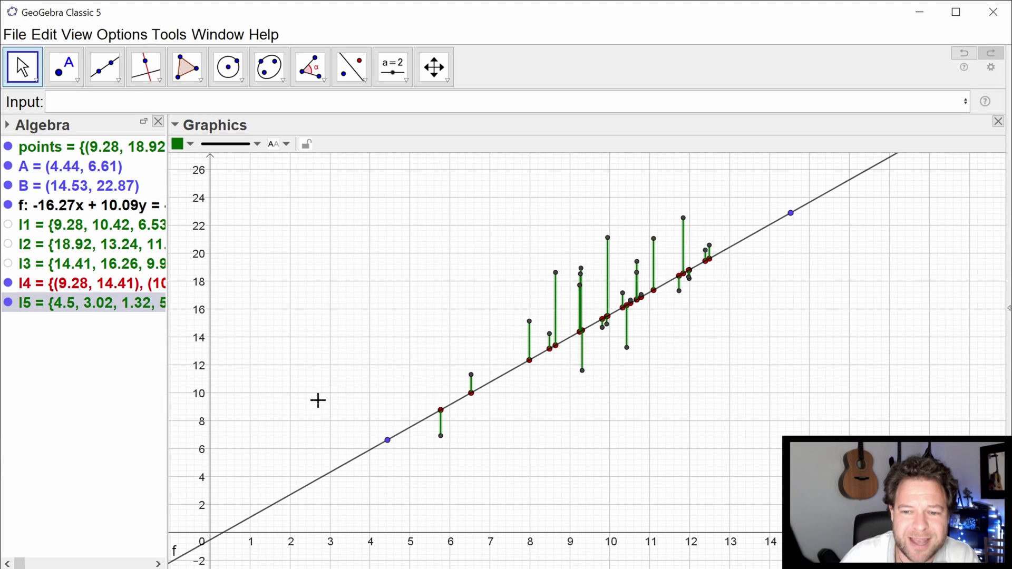
Inspect lists l2 and l3 in the Algebra view.
{"action": "left_click", "coordinate": [334, 389]}
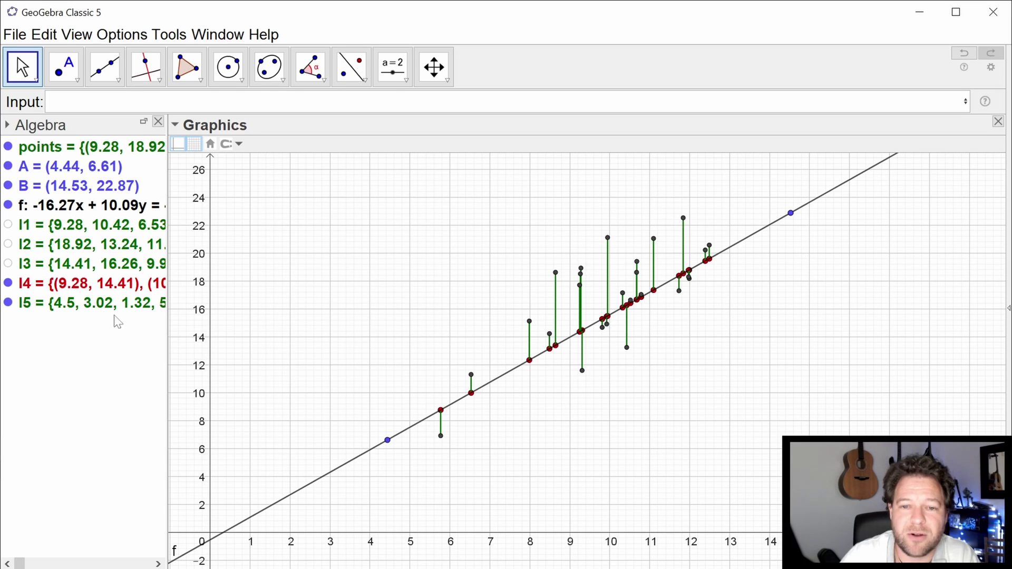
{"action": "left_click", "coordinate": [97, 253]}
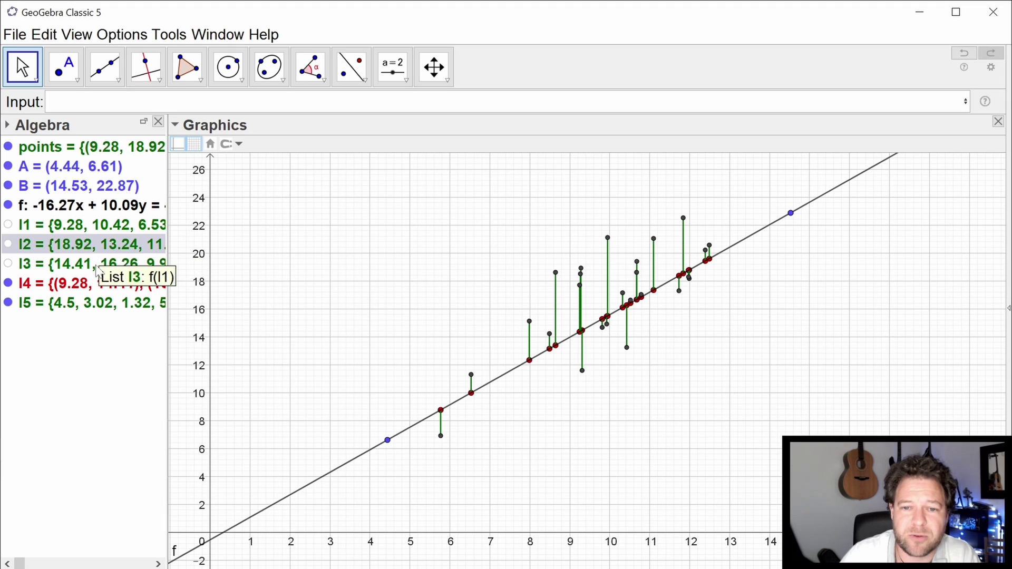
{"action": "left_click", "coordinate": [79, 270]}
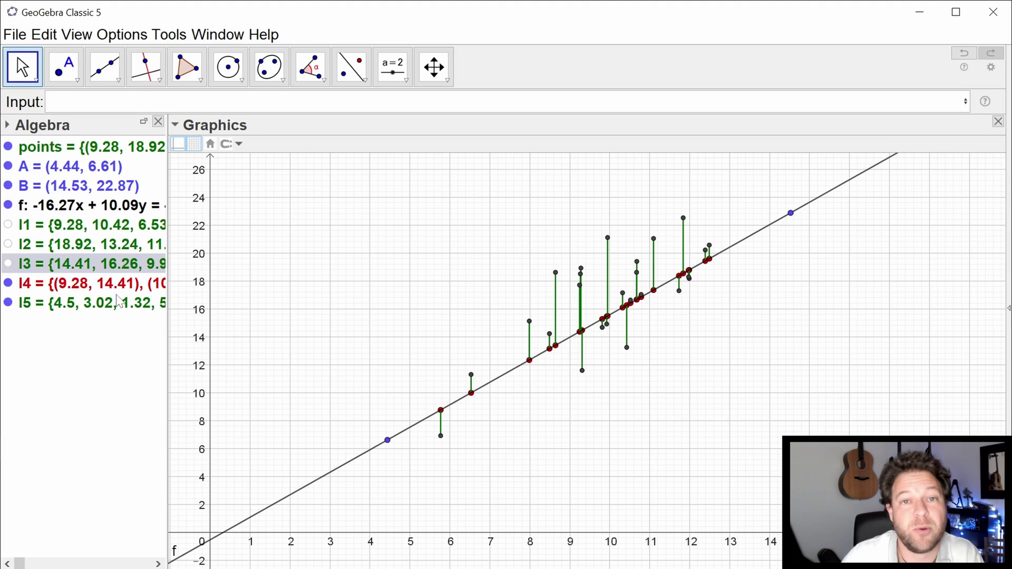
{"action": "left_click", "coordinate": [96, 247]}
{"action": "left_click", "coordinate": [100, 267]}
{"action": "left_click", "coordinate": [109, 248]}
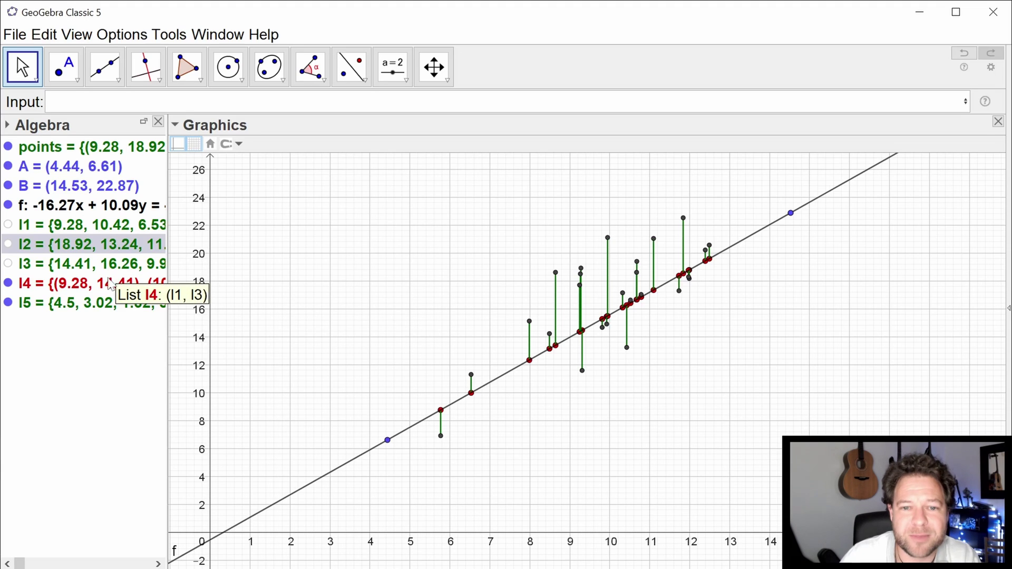
Create l6 = l2 - l3 and check its definition.
{"action": "left_click", "coordinate": [52, 101]}
{"action": "type", "text": "l2-l3"}
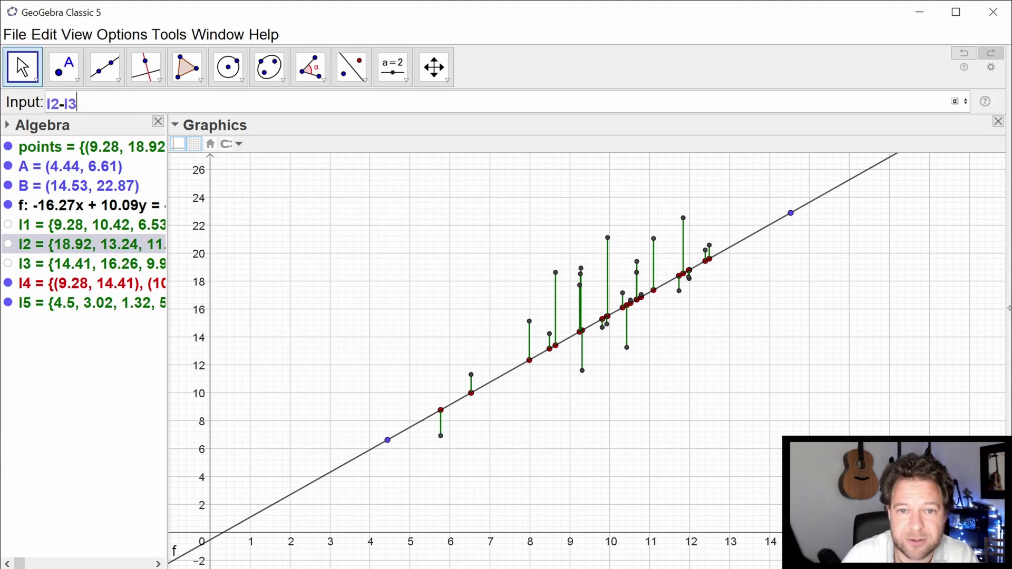
{"action": "key", "text": "Return"}
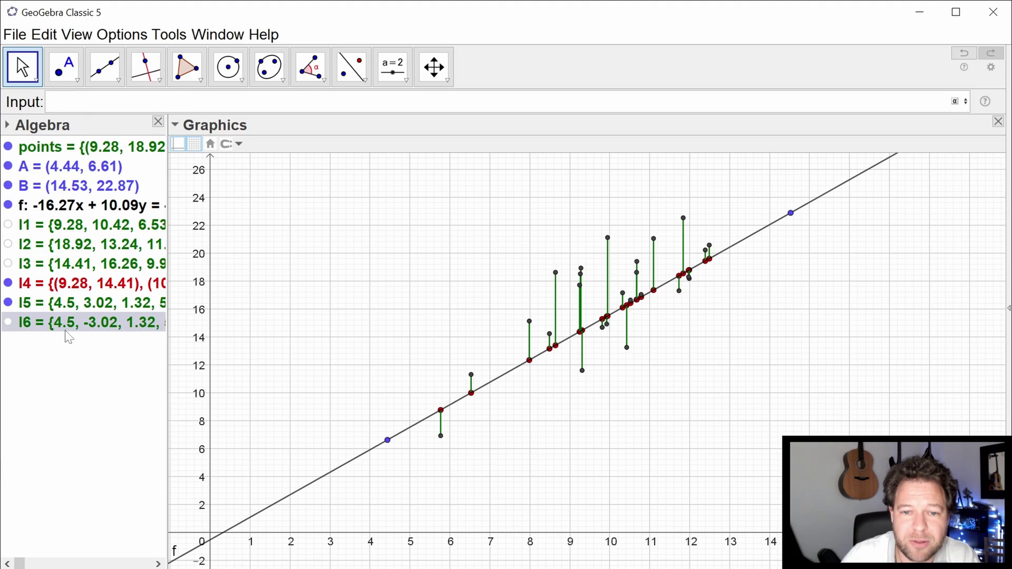
{"action": "left_click", "coordinate": [68, 251]}
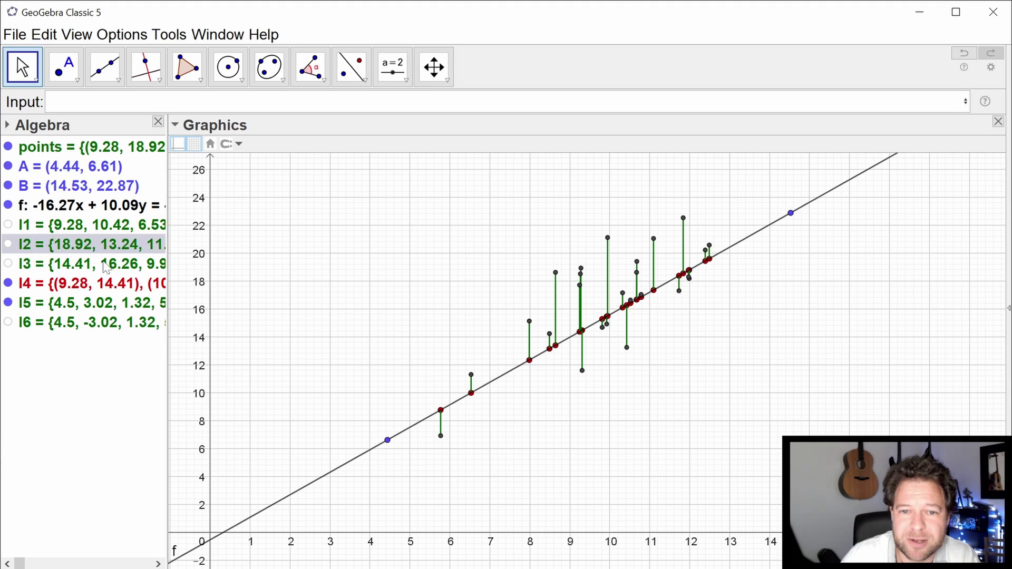
{"action": "double_click", "coordinate": [88, 328]}
{"action": "left_click", "coordinate": [552, 322]}
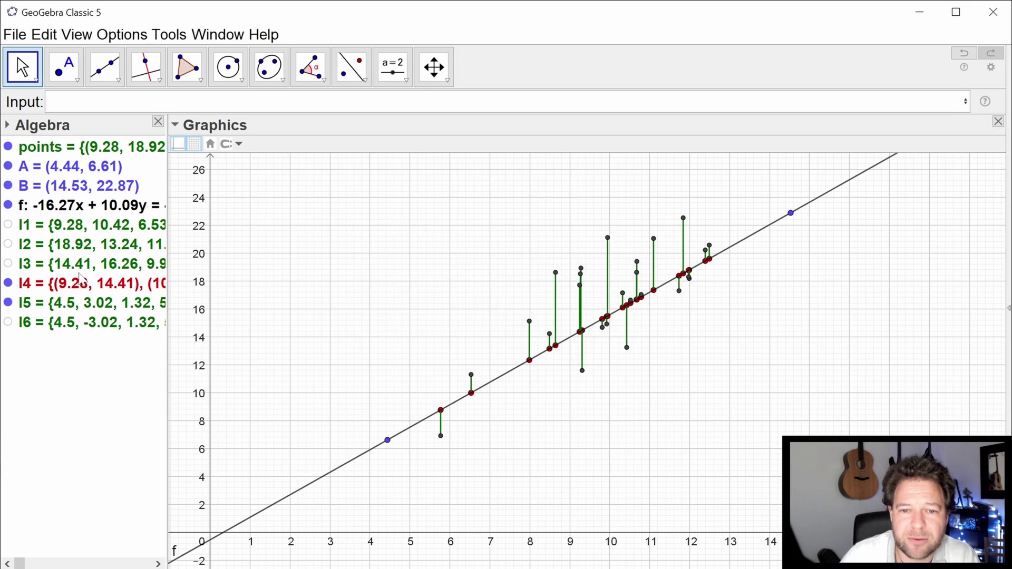
{"action": "left_click", "coordinate": [530, 322]}
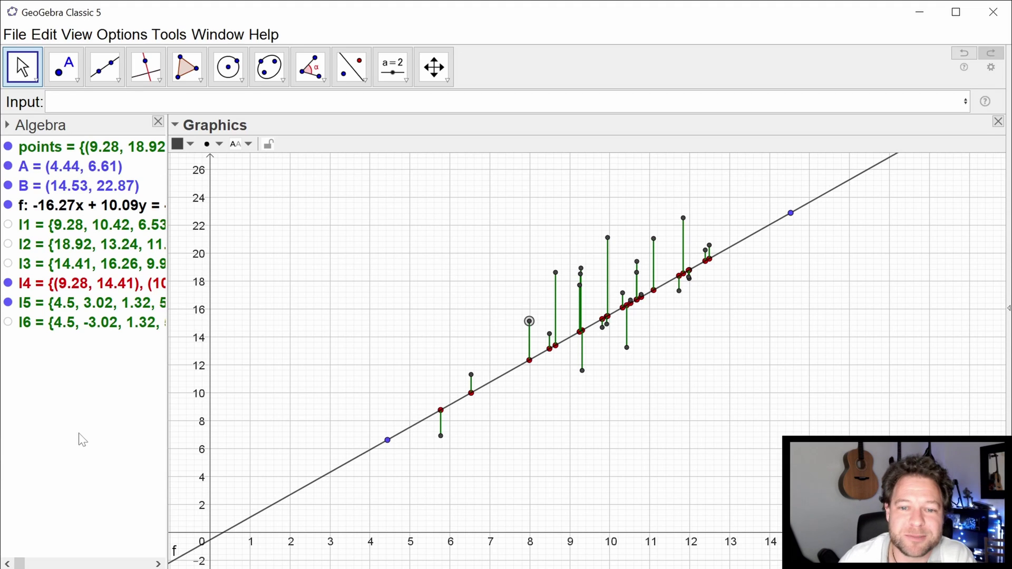
Move A to (3.99, 7.48) and B to (13.77, 23.29) so line f fits better.
{"action": "left_click", "coordinate": [84, 307]}
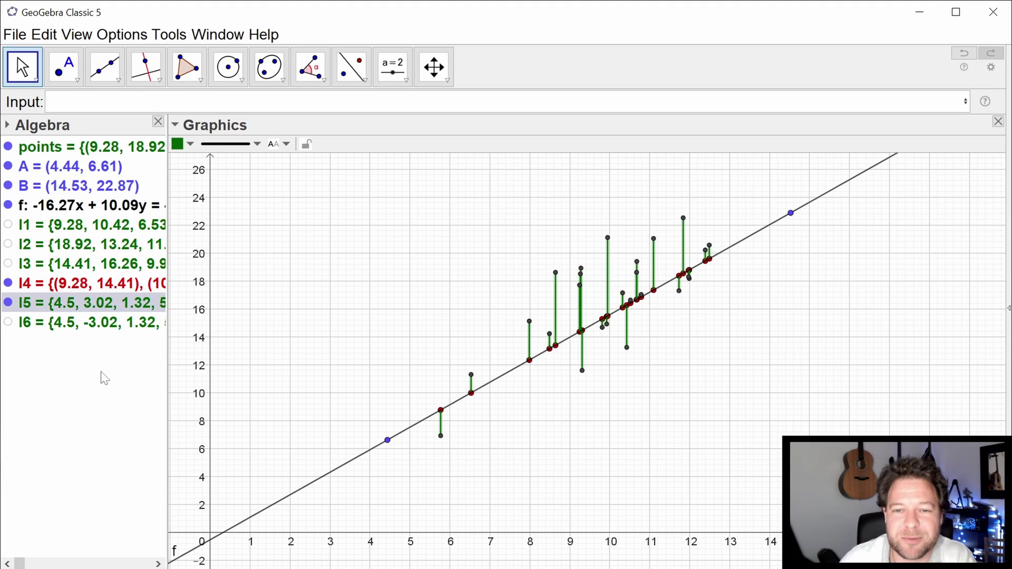
{"action": "left_click", "coordinate": [104, 378]}
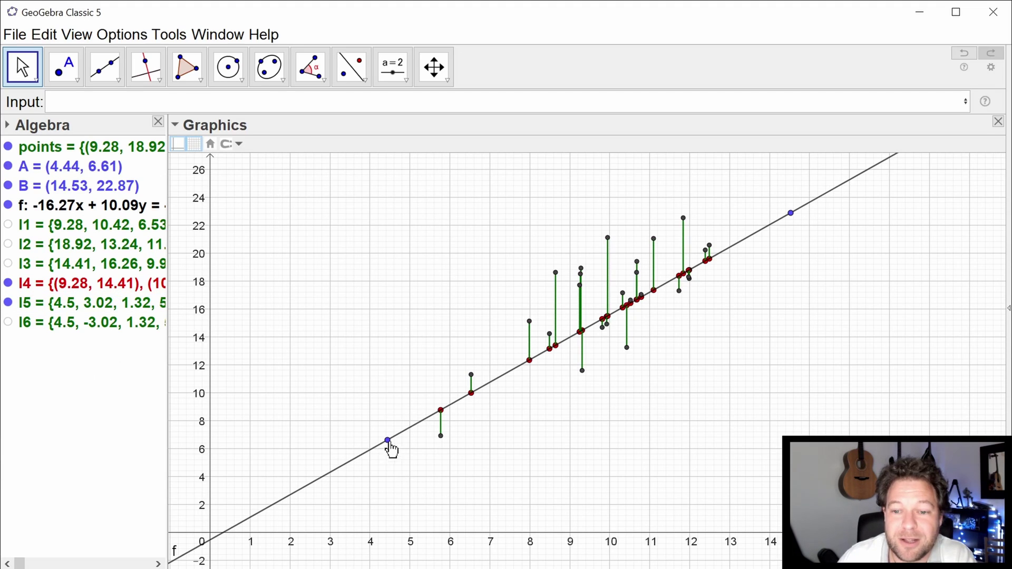
{"action": "left_click_drag", "start_coordinate": [389, 443], "coordinate": [370, 428]}
{"action": "mouse_move", "coordinate": [574, 375]}
{"action": "left_mouse_down"}
{"action": "mouse_move", "coordinate": [588, 376]}
{"action": "mouse_move", "coordinate": [560, 373]}
{"action": "mouse_move", "coordinate": [509, 424]}
{"action": "mouse_move", "coordinate": [576, 391]}
{"action": "left_mouse_up"}
{"action": "left_click_drag", "start_coordinate": [775, 212], "coordinate": [745, 207]}
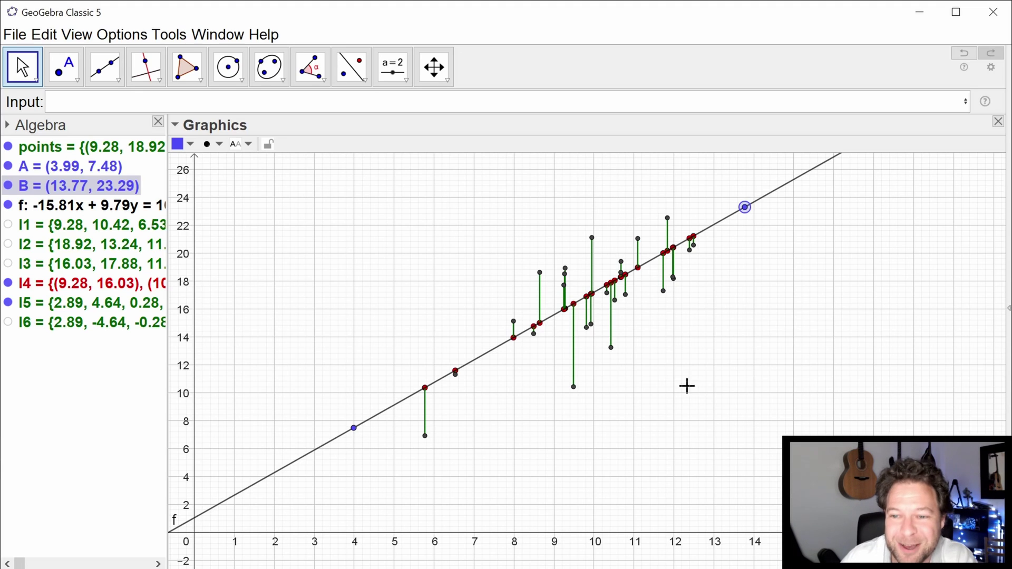
Create regression line g with FitLine(points).
{"action": "left_click", "coordinate": [420, 335]}
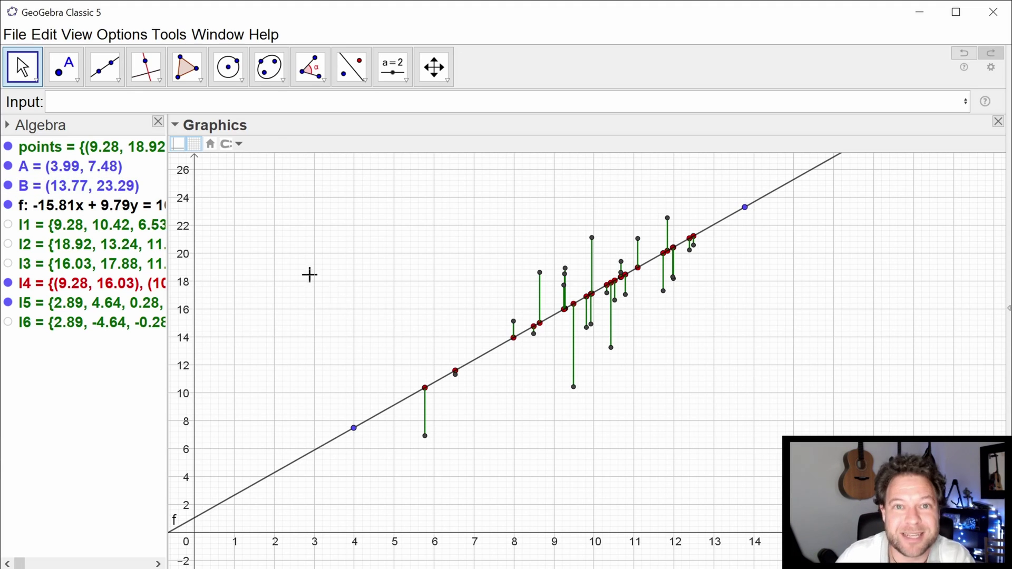
{"action": "left_click", "coordinate": [48, 102]}
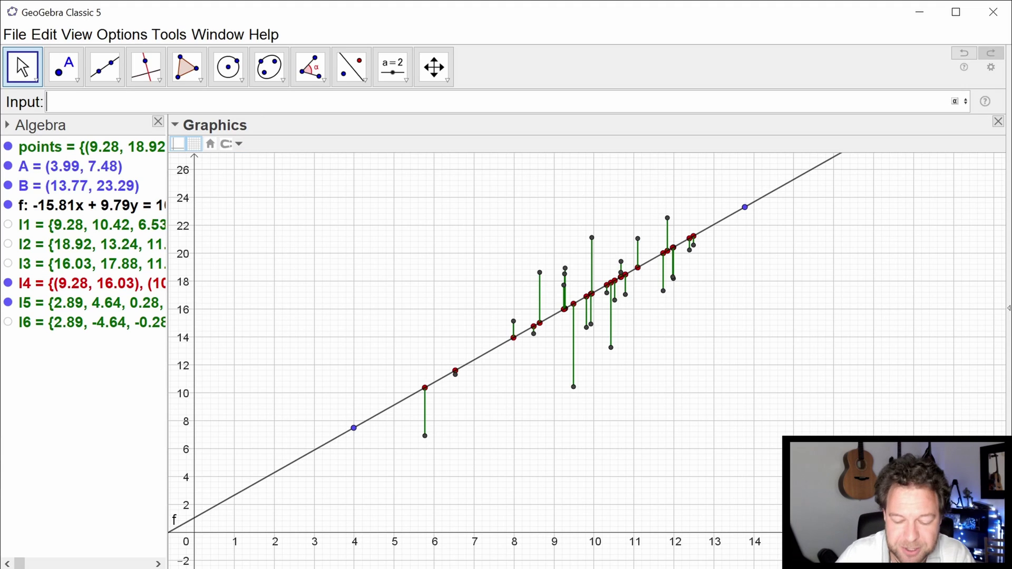
{"action": "type", "text": "fit"}
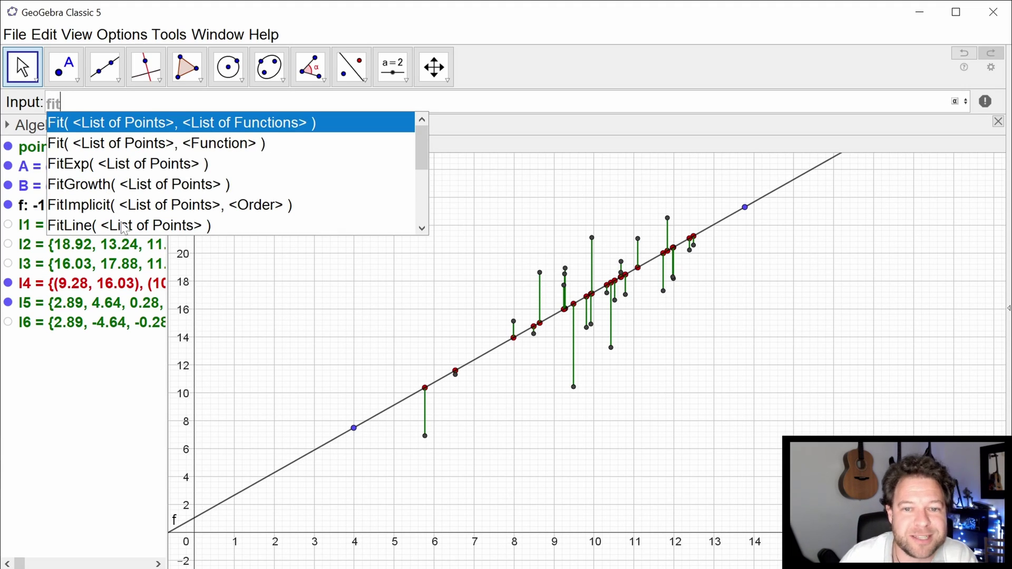
{"action": "scroll", "coordinate": [103, 203], "scroll_direction": "down", "scroll_amount": 2}
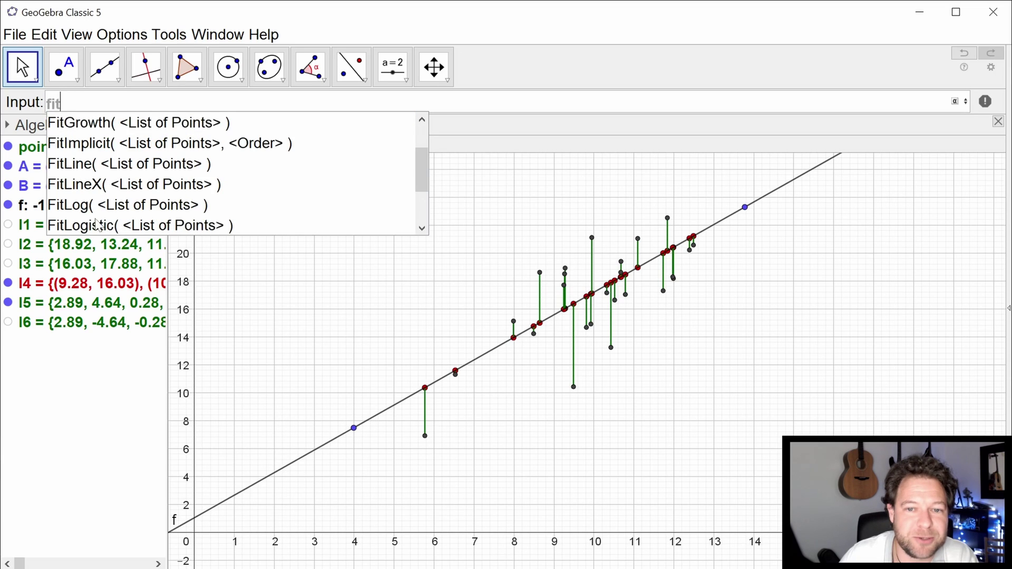
{"action": "scroll", "coordinate": [107, 209], "scroll_direction": "up", "scroll_amount": 1}
{"action": "scroll", "coordinate": [107, 207], "scroll_direction": "up", "scroll_amount": 1}
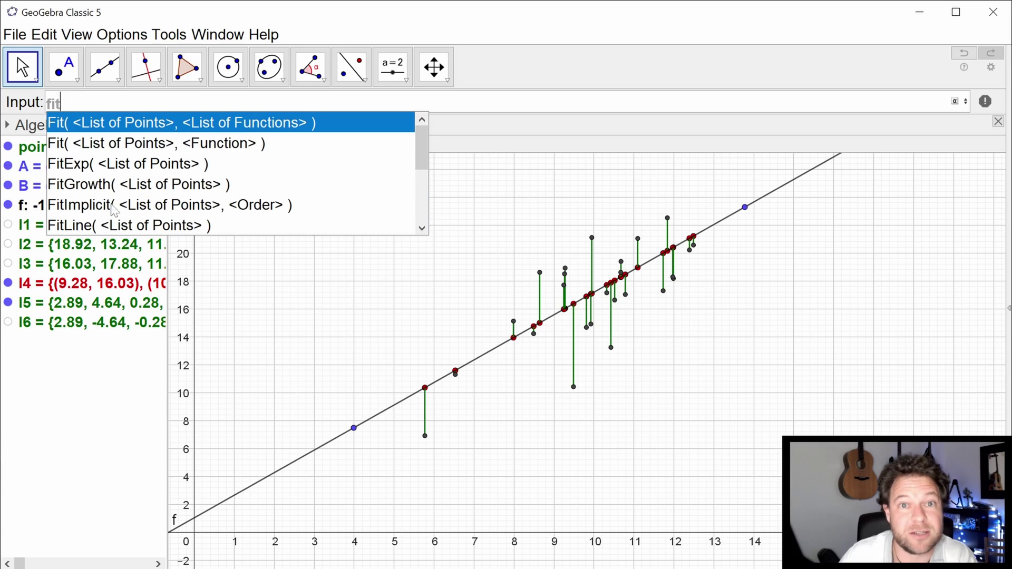
{"action": "left_click", "coordinate": [100, 225]}
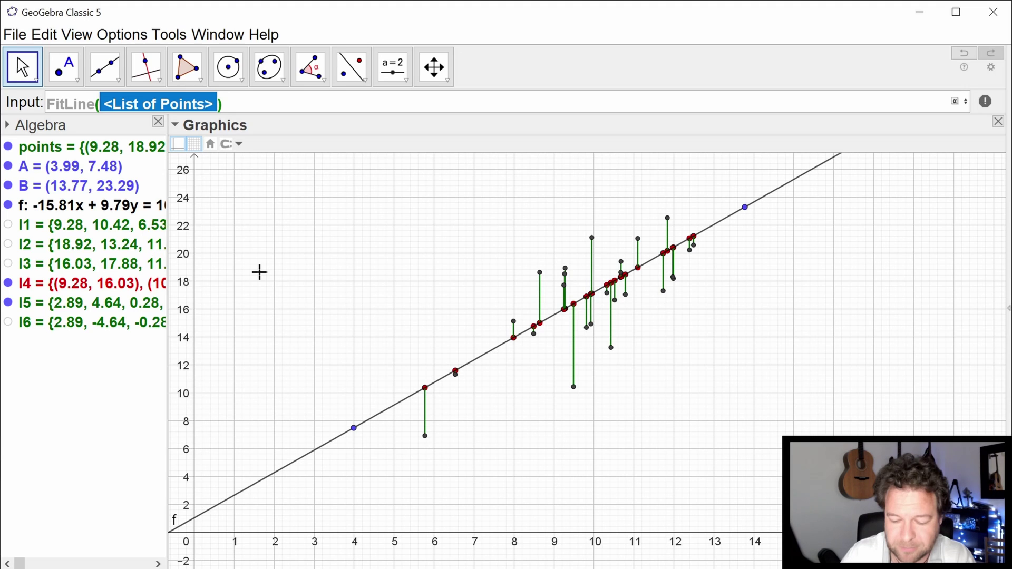
{"action": "type", "text": "points"}
{"action": "key", "text": "Return"}
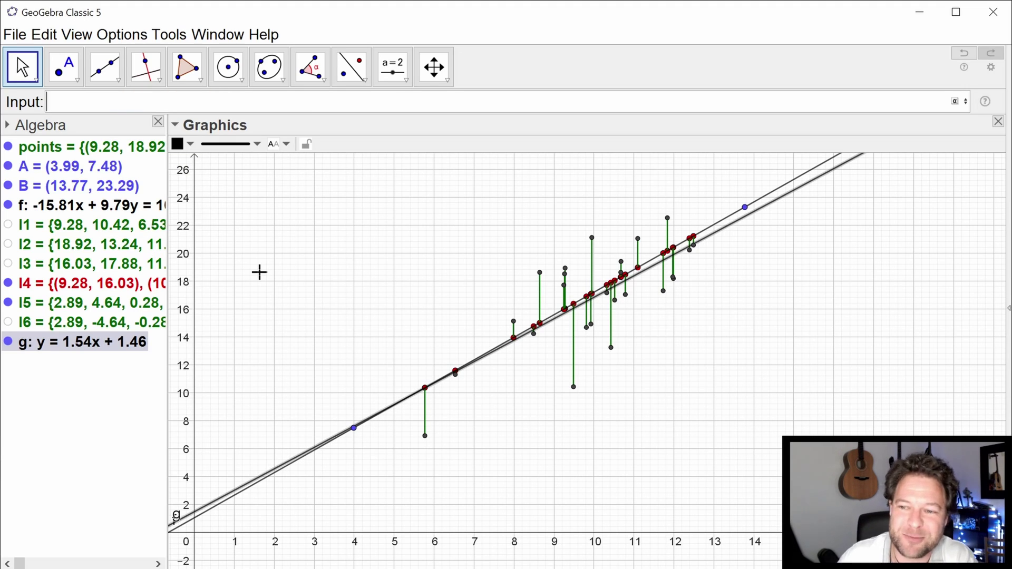
Make line g green.
{"action": "right_click", "coordinate": [110, 342]}
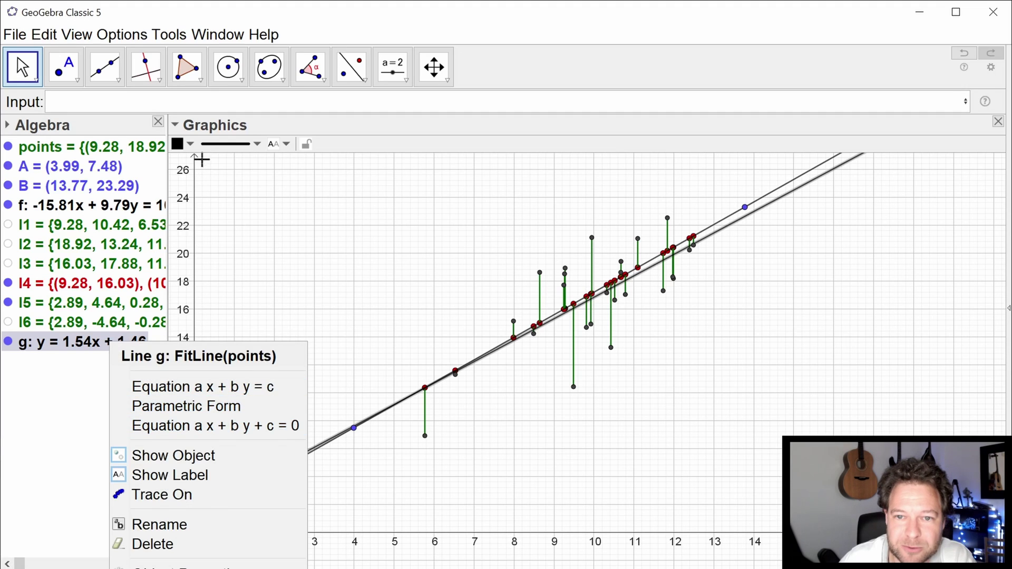
{"action": "left_click", "coordinate": [191, 143]}
{"action": "left_click", "coordinate": [230, 160]}
{"action": "left_click", "coordinate": [373, 385]}
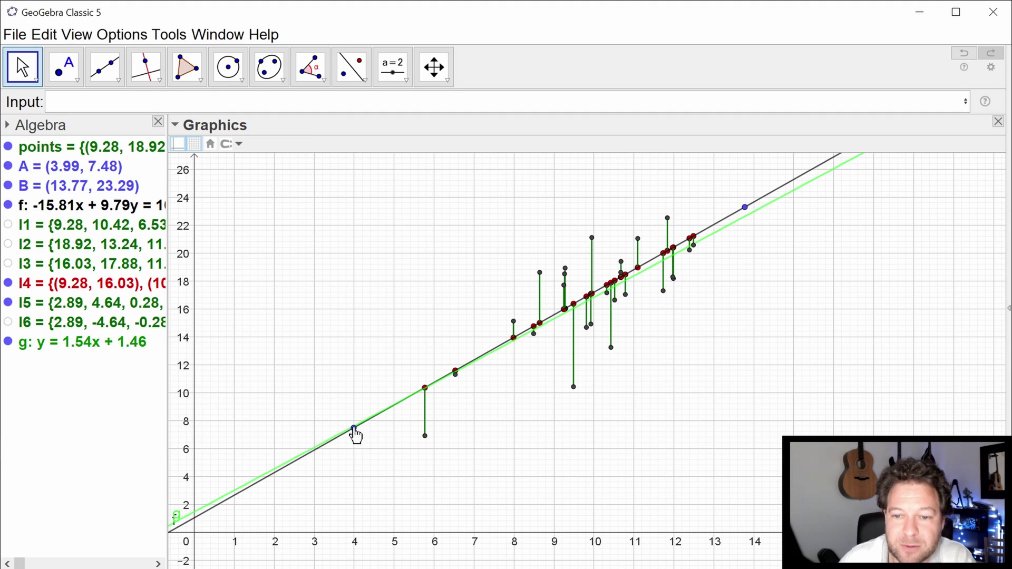
Drag points A and B to give line f a new slope, A ending near (5.2, 6.61).
{"action": "mouse_move", "coordinate": [354, 430]}
{"action": "left_mouse_down"}
{"action": "mouse_move", "coordinate": [365, 452]}
{"action": "mouse_move", "coordinate": [456, 476]}
{"action": "mouse_move", "coordinate": [422, 492]}
{"action": "mouse_move", "coordinate": [365, 419]}
{"action": "mouse_move", "coordinate": [334, 300]}
{"action": "mouse_move", "coordinate": [433, 452]}
{"action": "mouse_move", "coordinate": [399, 463]}
{"action": "mouse_move", "coordinate": [363, 428]}
{"action": "left_mouse_up"}
{"action": "left_click", "coordinate": [746, 210]}
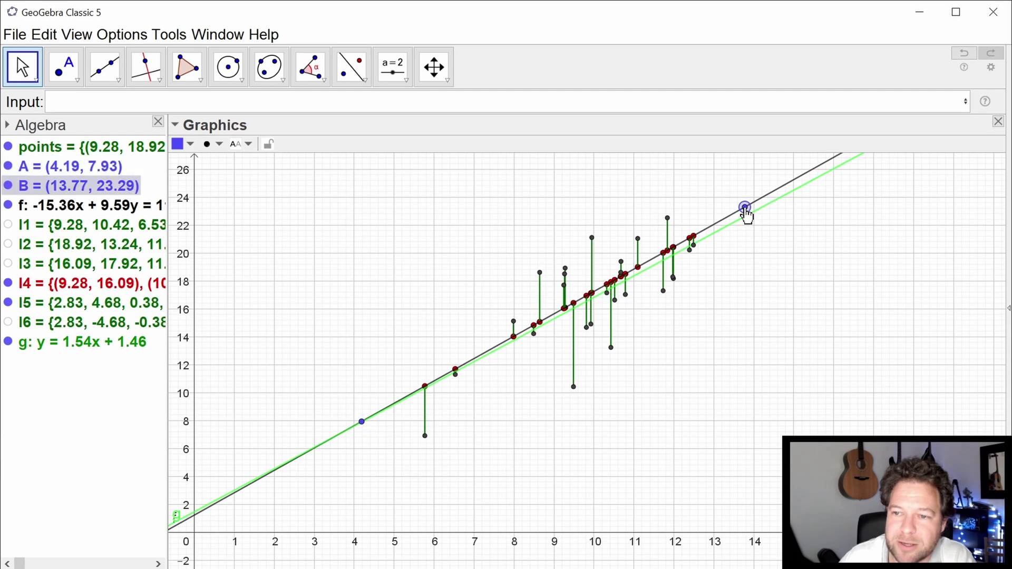
{"action": "left_click_drag", "start_coordinate": [746, 209], "coordinate": [763, 209]}
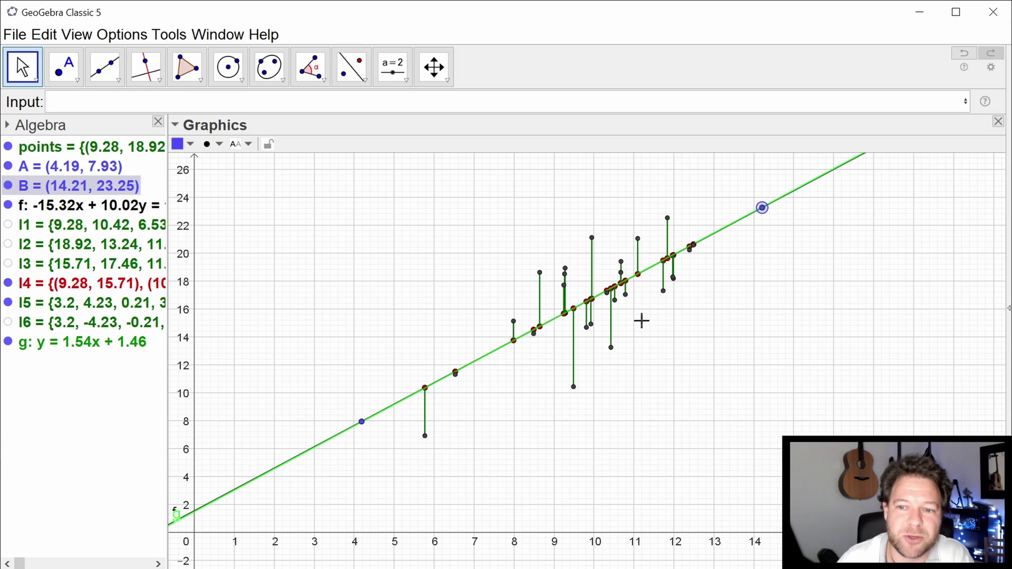
{"action": "left_click_drag", "start_coordinate": [362, 422], "coordinate": [403, 440]}
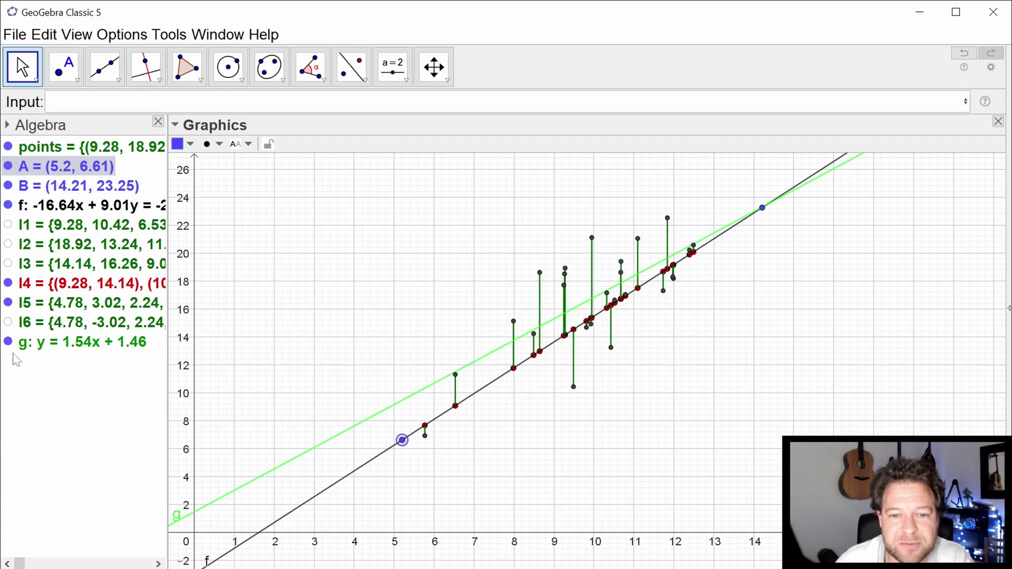
Hide l5, l4, line f and points B and A.
{"action": "left_click", "coordinate": [9, 304]}
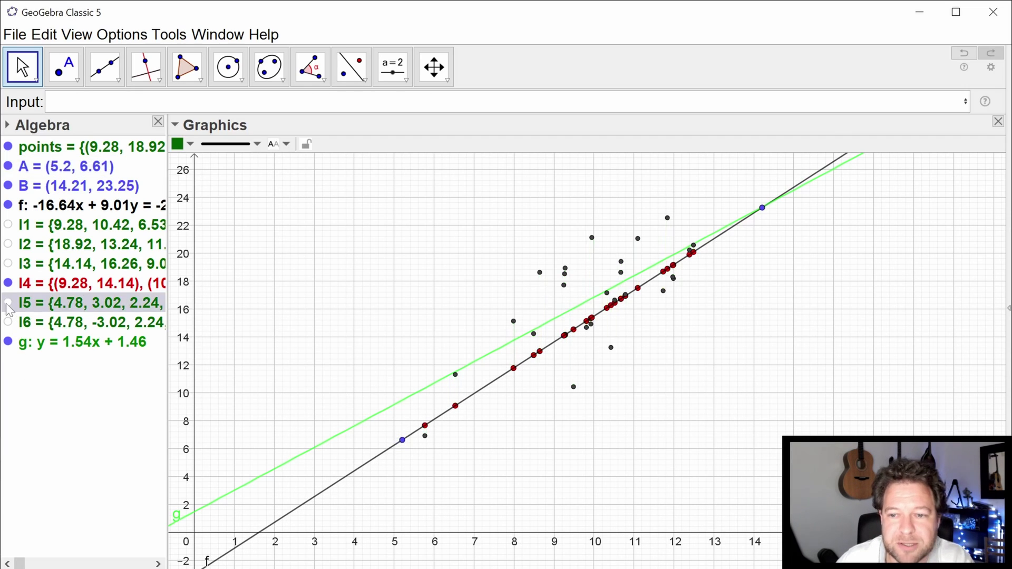
{"action": "left_click", "coordinate": [8, 283]}
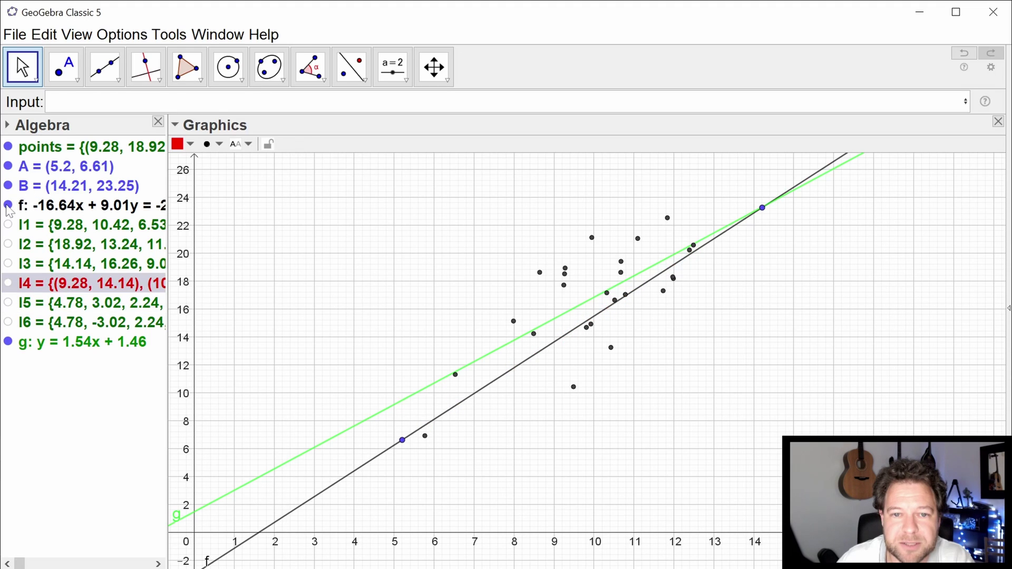
{"action": "left_click", "coordinate": [8, 206]}
{"action": "left_click", "coordinate": [8, 186]}
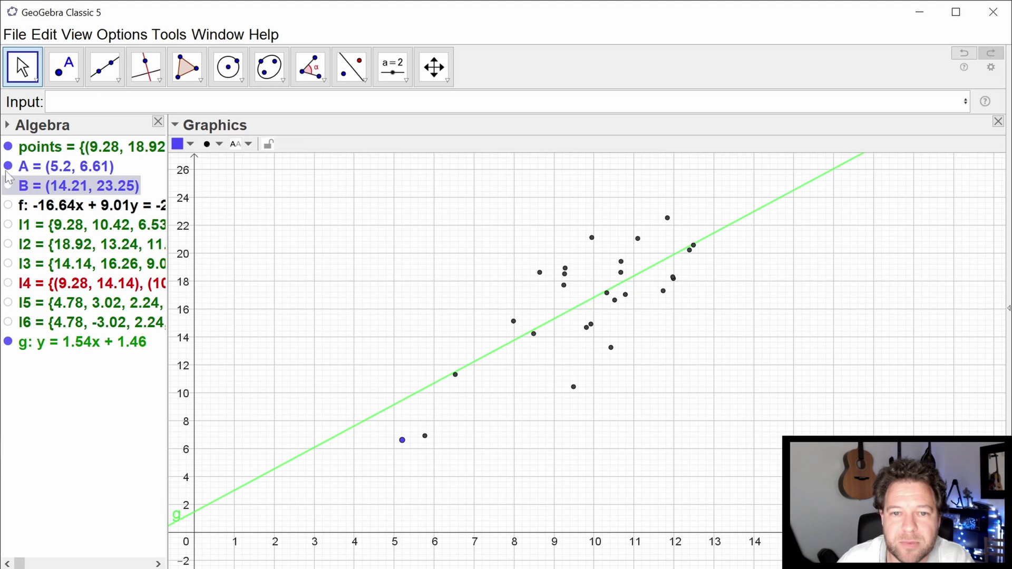
{"action": "left_click", "coordinate": [8, 166]}
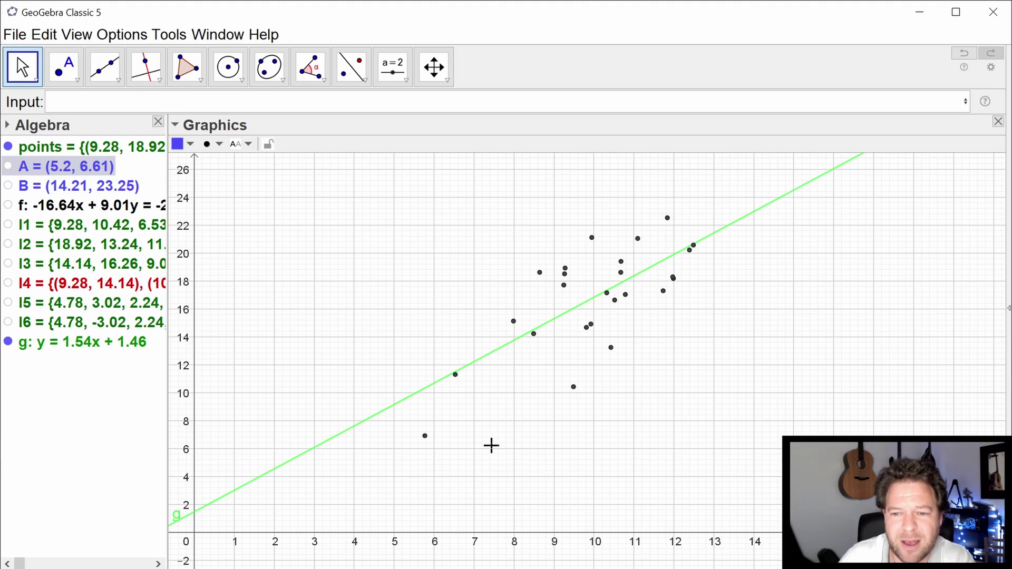
Start a Zip command with Segment(P, Q) as its expression.
{"action": "left_click", "coordinate": [47, 102]}
{"action": "type", "text": "zip"}
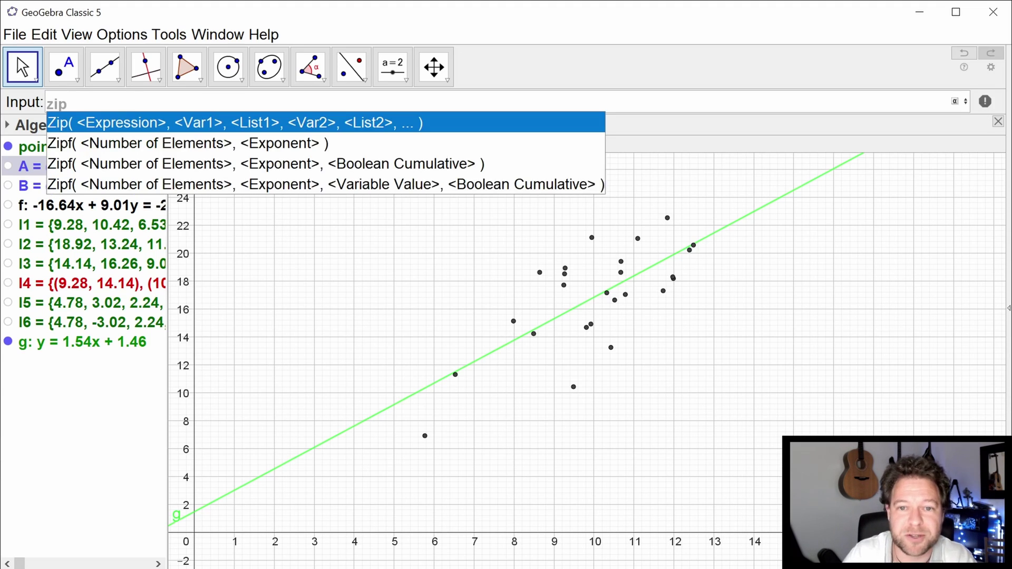
{"action": "key", "text": "Return"}
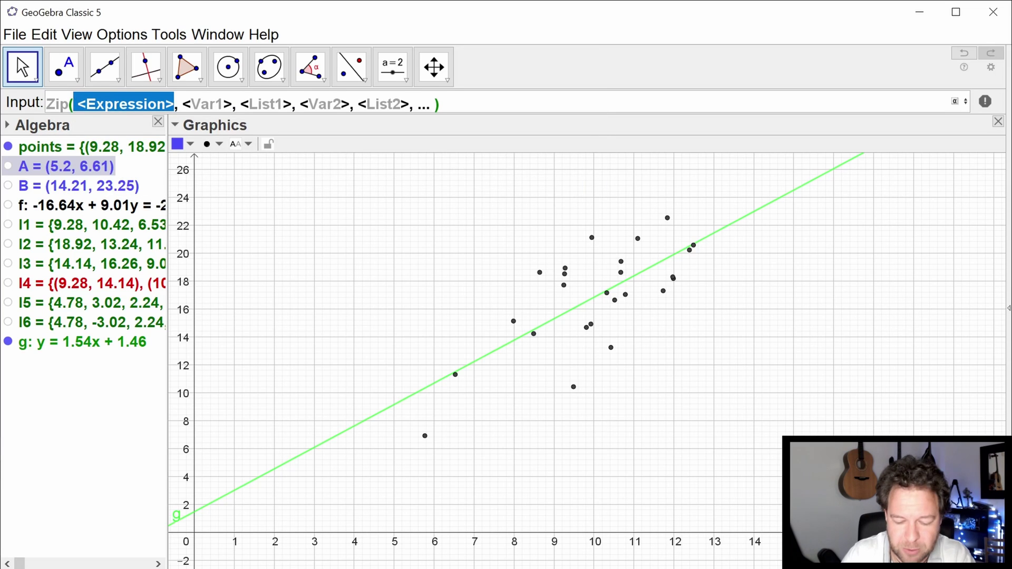
{"action": "type", "text": "segment"}
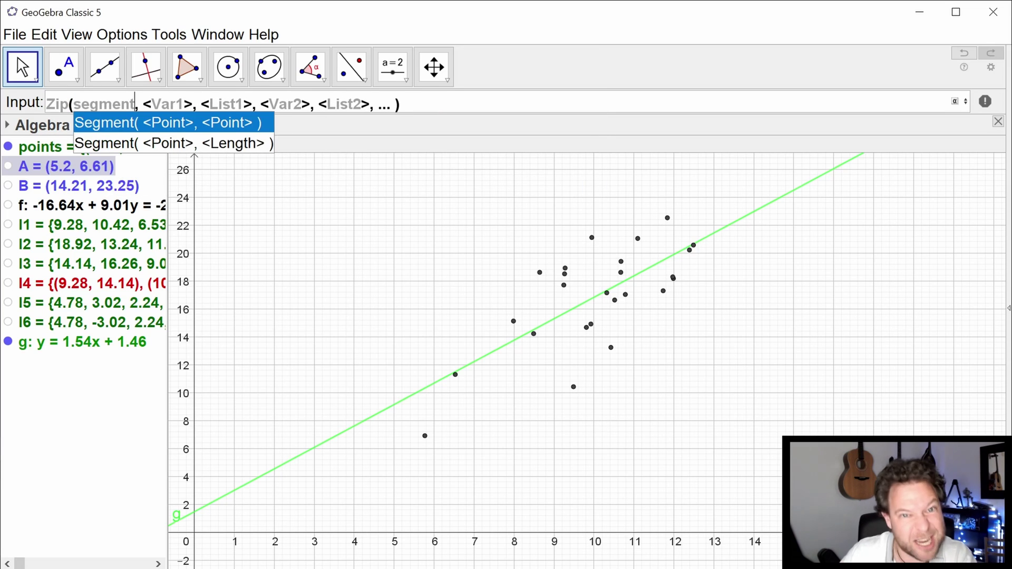
{"action": "key", "text": "Return"}
{"action": "type", "text": "P"}
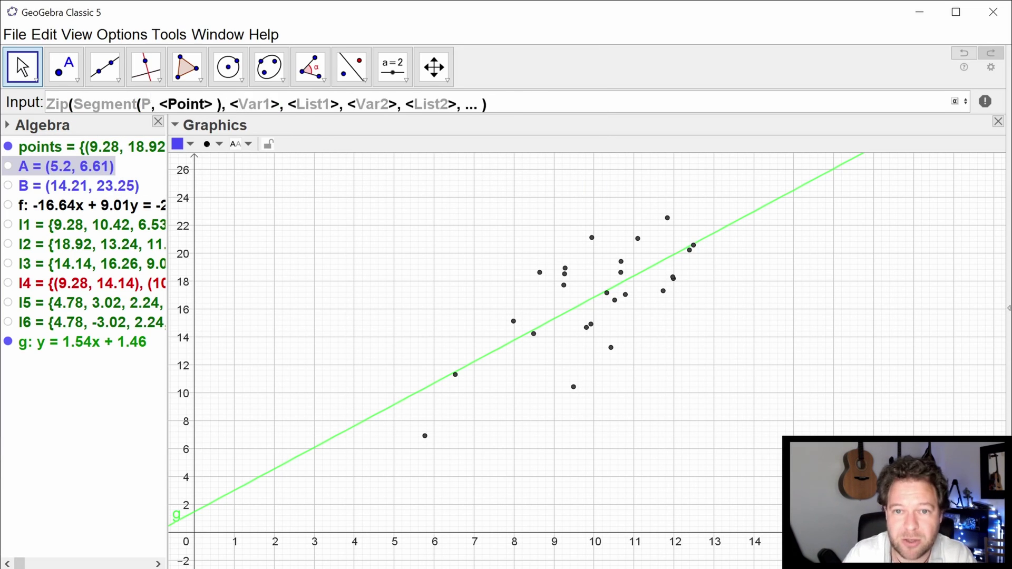
{"action": "key", "text": "Tab"}
{"action": "type", "text": "Q"}
Fill the Zip arguments with P over points and Q over g(l1).
{"action": "key", "text": "Tab"}
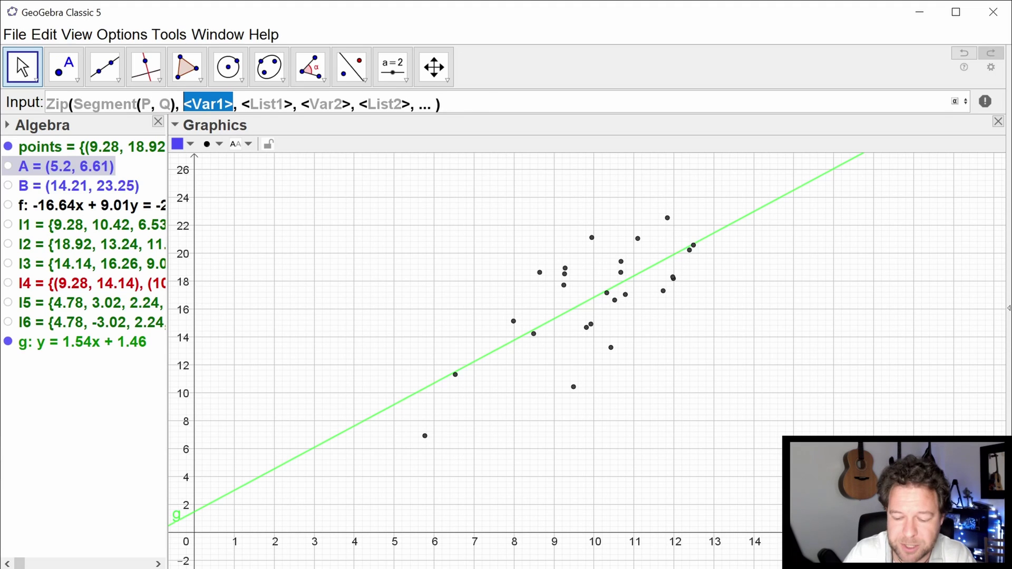
{"action": "key", "text": "Tab"}
{"action": "key", "text": "Tab"}
{"action": "key", "text": "Tab"}
{"action": "key", "text": "Tab"}
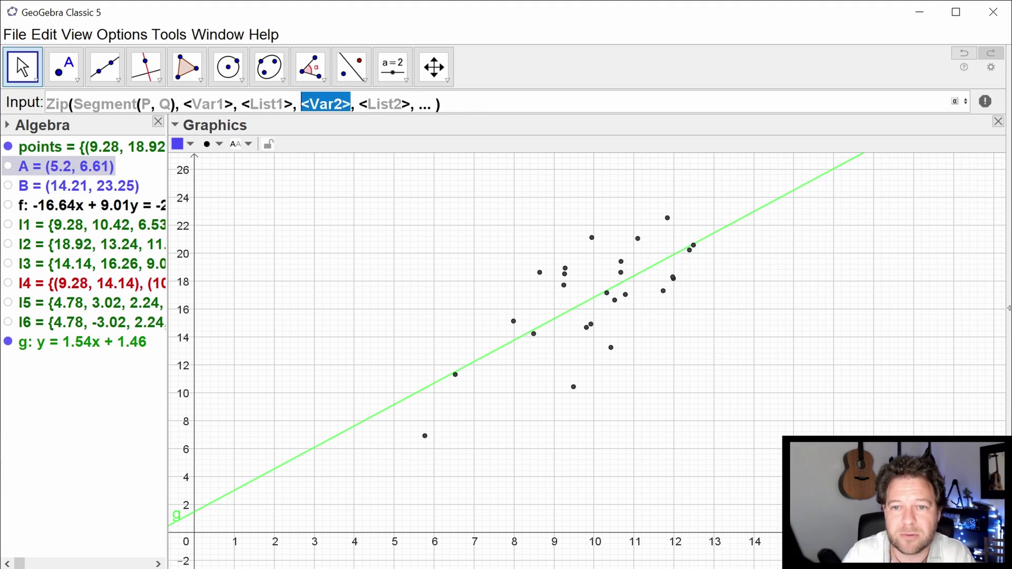
{"action": "type", "text": "P"}
{"action": "key", "text": "Tab"}
{"action": "type", "text": "points"}
{"action": "key", "text": "Tab"}
{"action": "type", "text": "Q"}
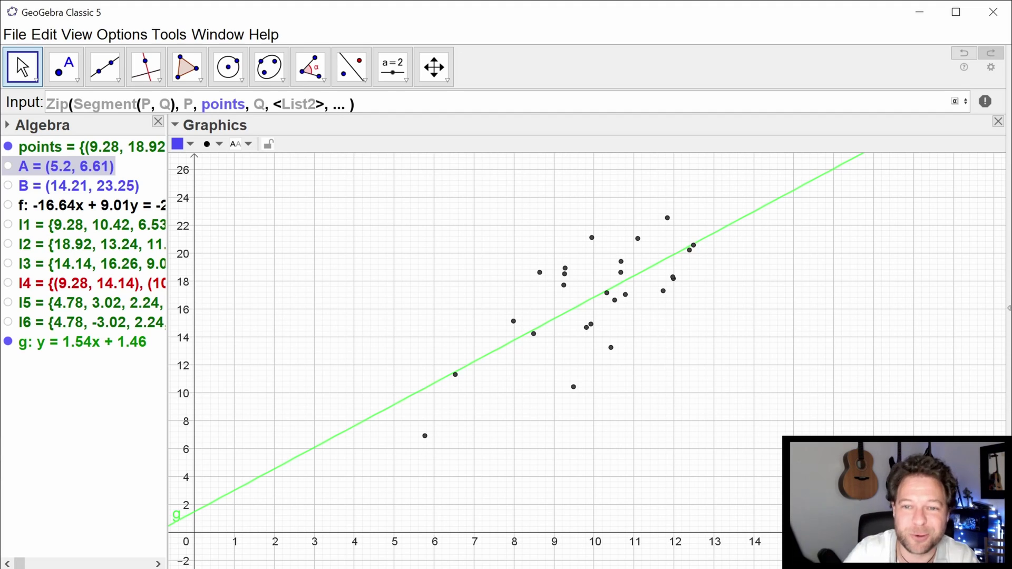
{"action": "key", "text": "Tab"}
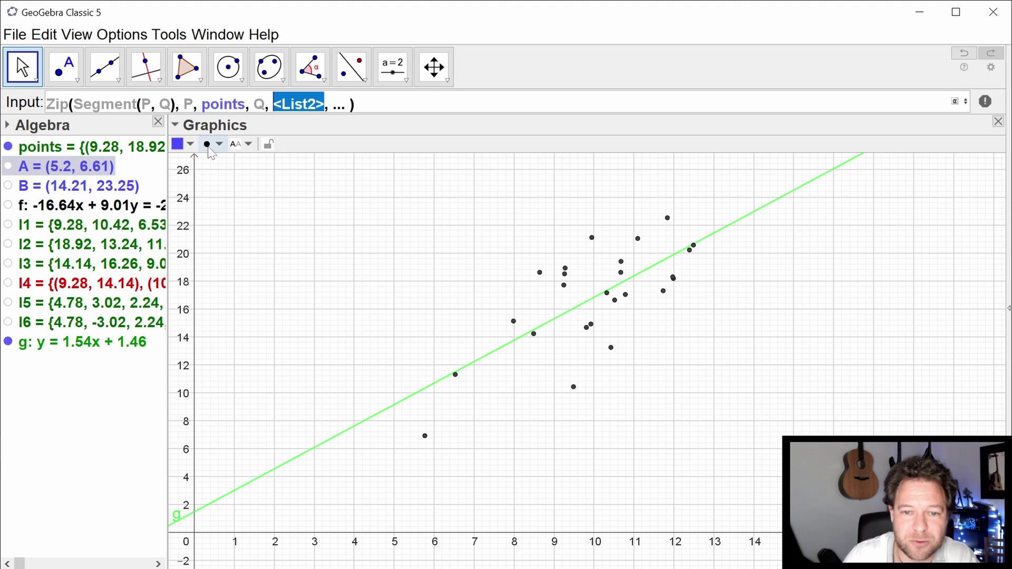
{"action": "type", "text": "g"}
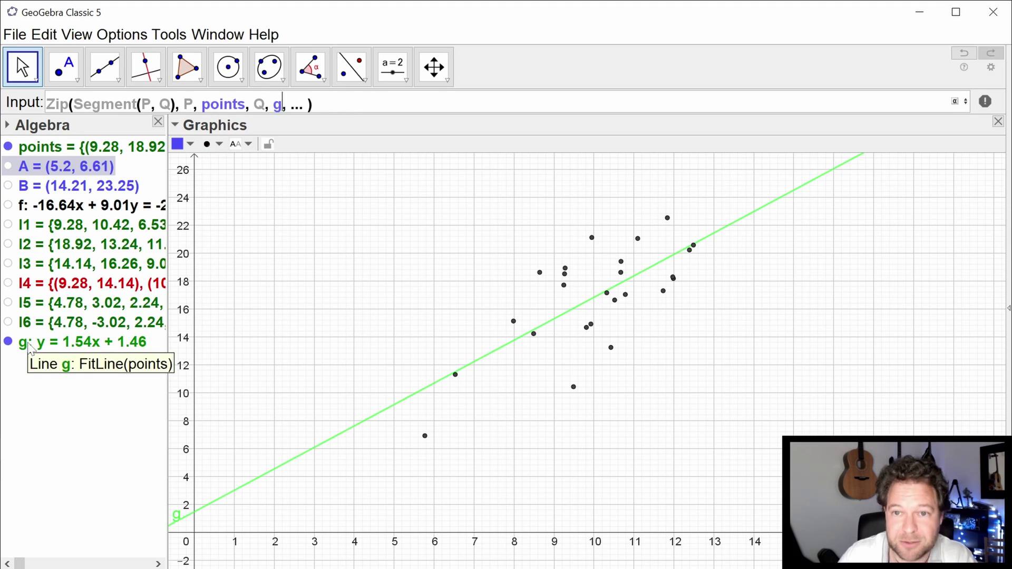
{"action": "type", "text": "("}
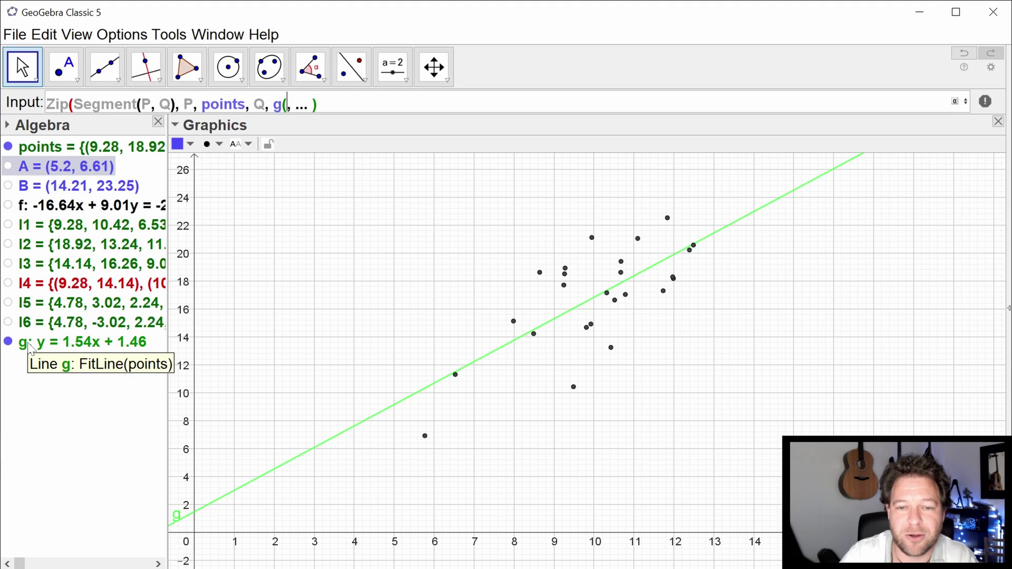
{"action": "type", "text": "l1"}
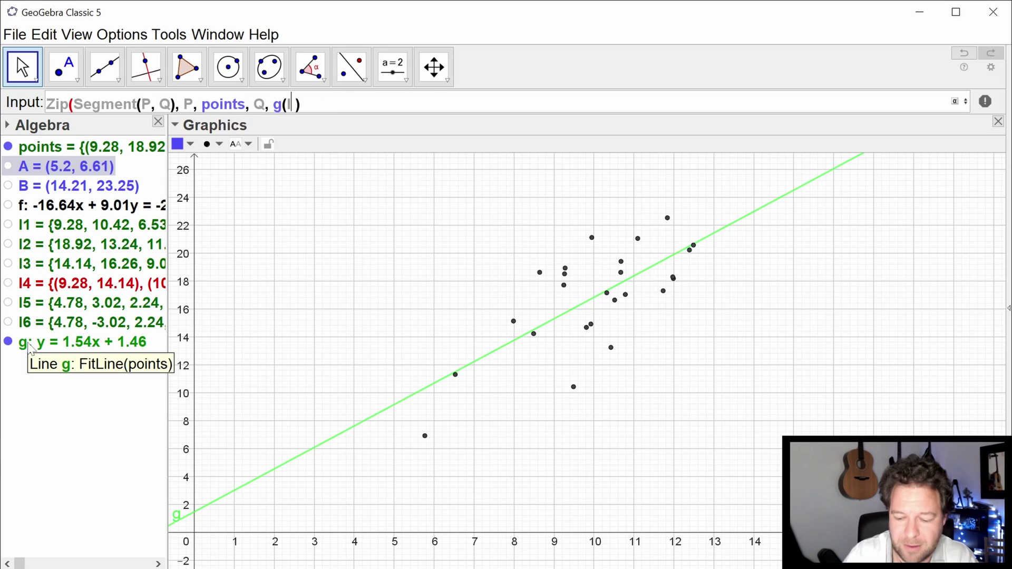
{"action": "type", "text": ")"}
{"action": "key", "text": "Delete"}
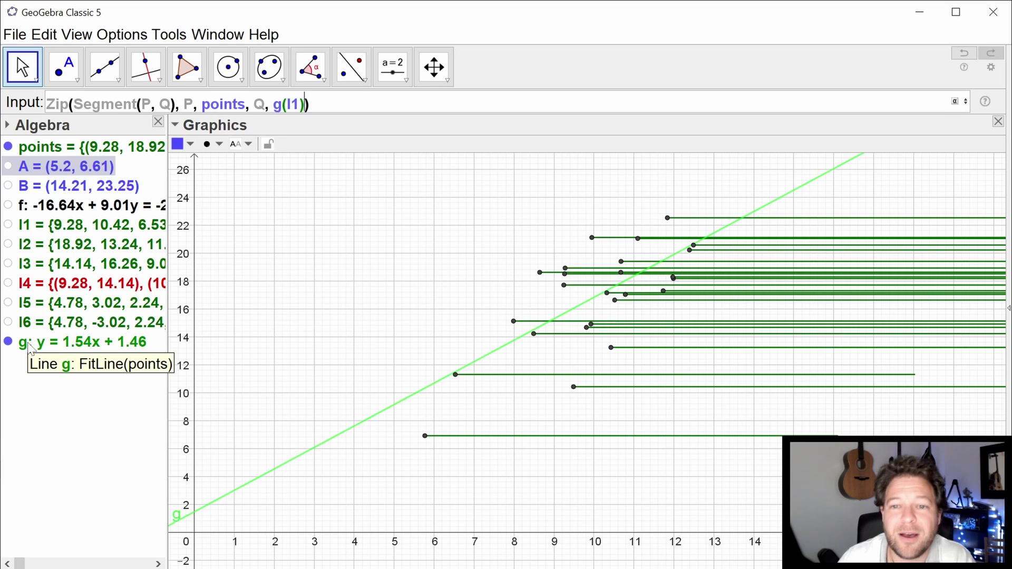
Change the last Zip argument to (l1, g(l1)) to create list l7 of residual segments.
{"action": "key", "text": "Left"}
{"action": "key", "text": "Left"}
{"action": "key", "text": "Left"}
{"action": "key", "text": "Left"}
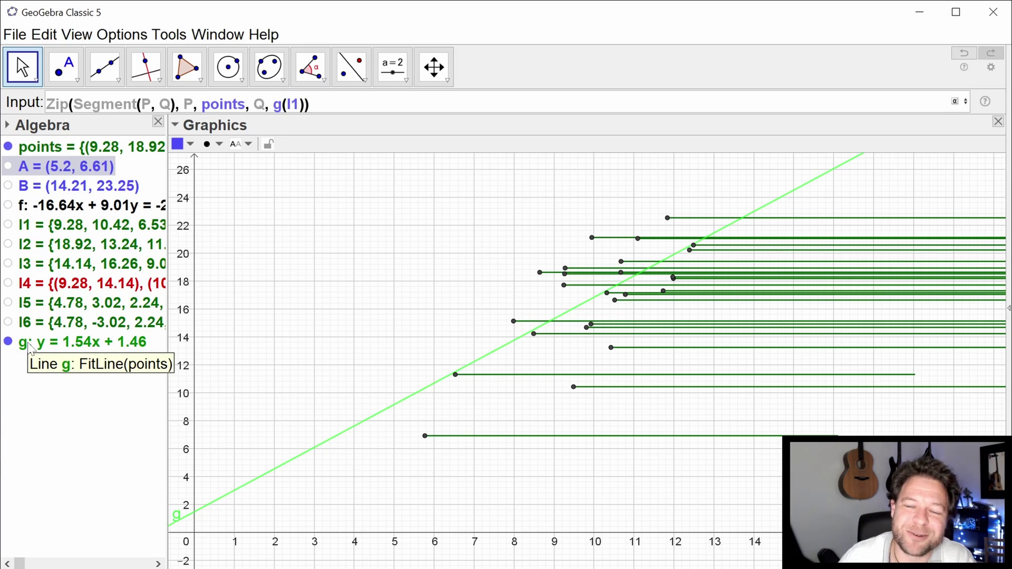
{"action": "type", "text": "("}
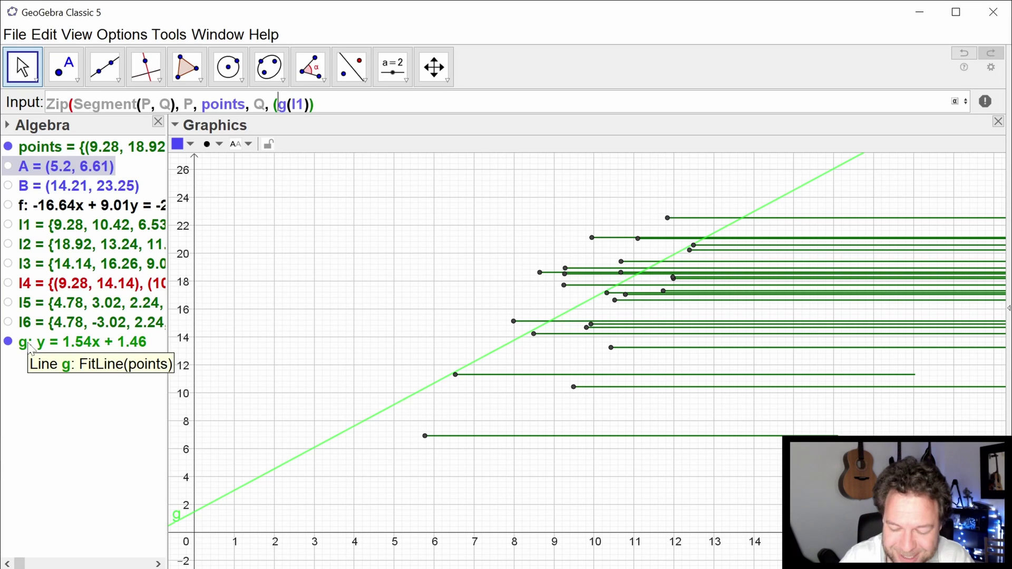
{"action": "type", "text": "l1,"}
{"action": "key", "text": "Right"}
{"action": "key", "text": "Right"}
{"action": "key", "text": "Right"}
{"action": "key", "text": "Right"}
{"action": "type", "text": ")"}
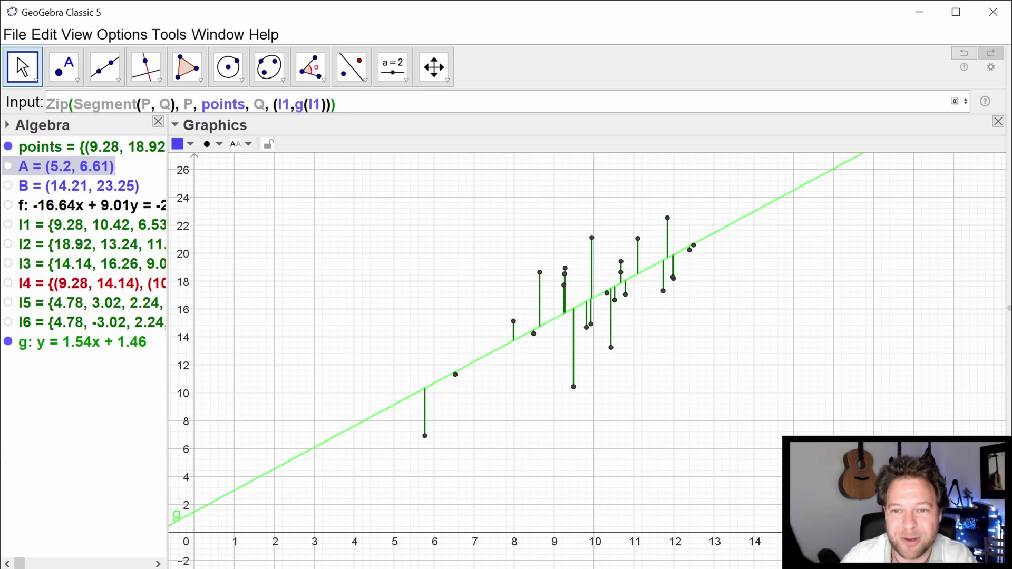
{"action": "key", "text": "Return"}
Deselect l7 and select hidden point A, moving it to (4.03, 10.53).
{"action": "left_click", "coordinate": [502, 422]}
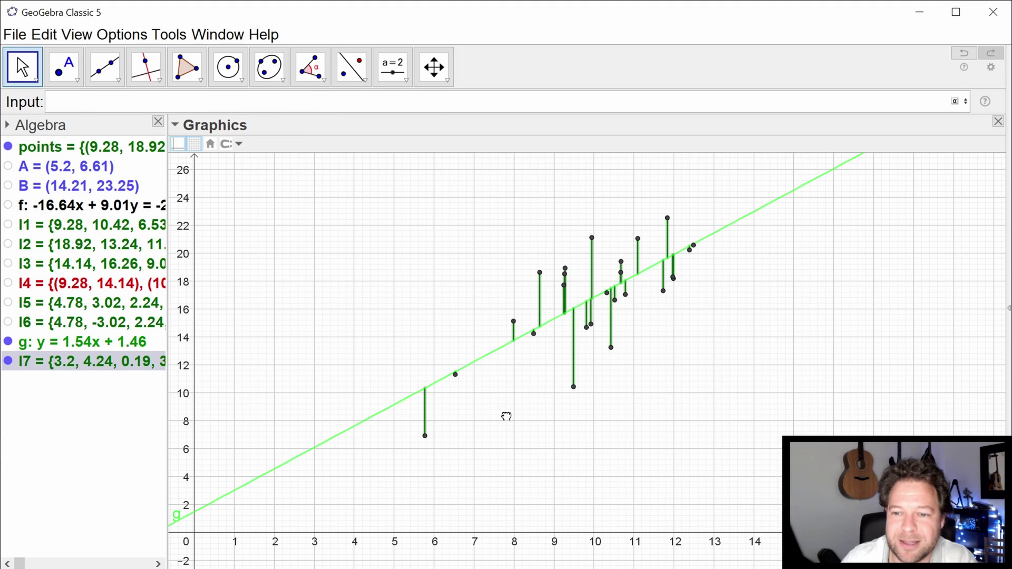
{"action": "left_click", "coordinate": [74, 166]}
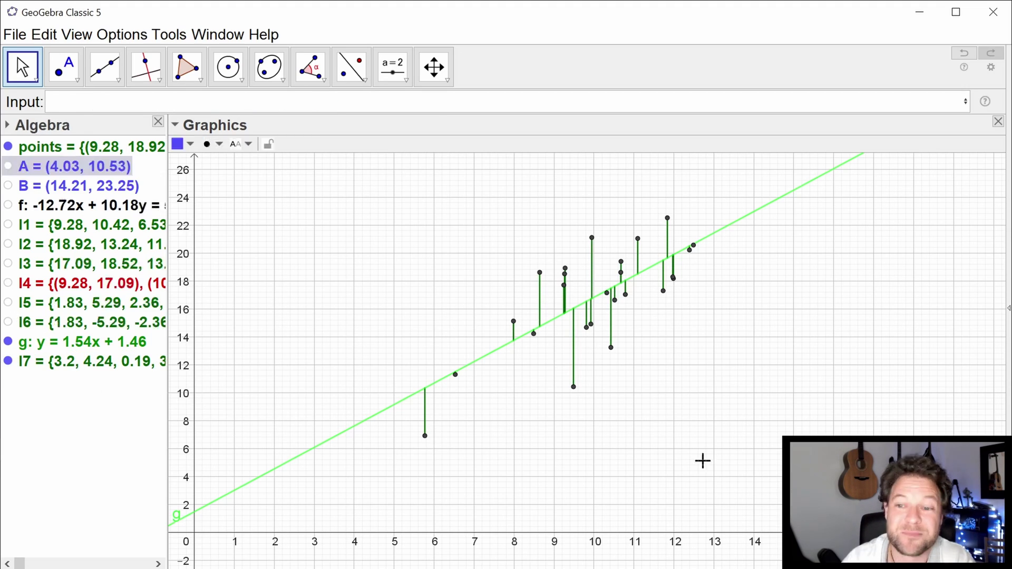